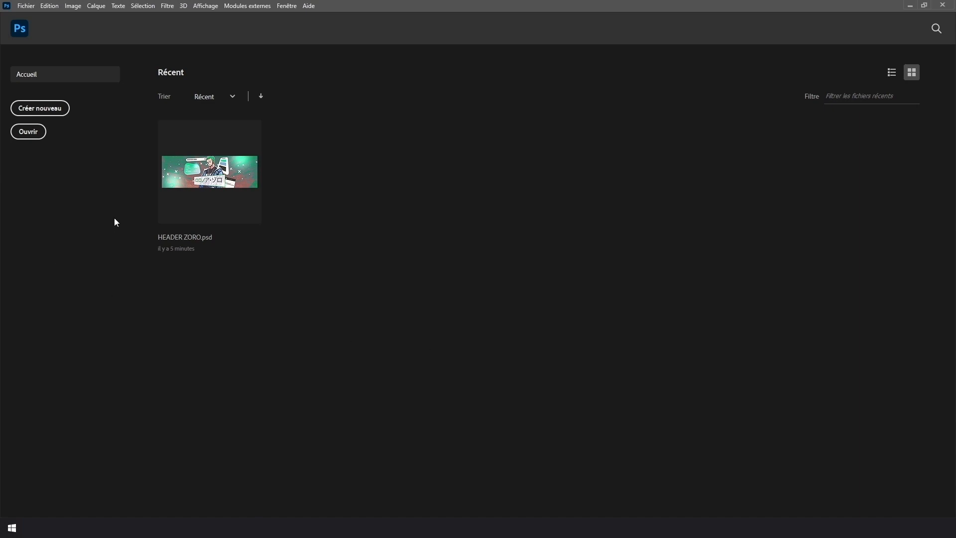
Open all the PSD template files from the ELEMENTS_PS folder at once.
click(27, 131)
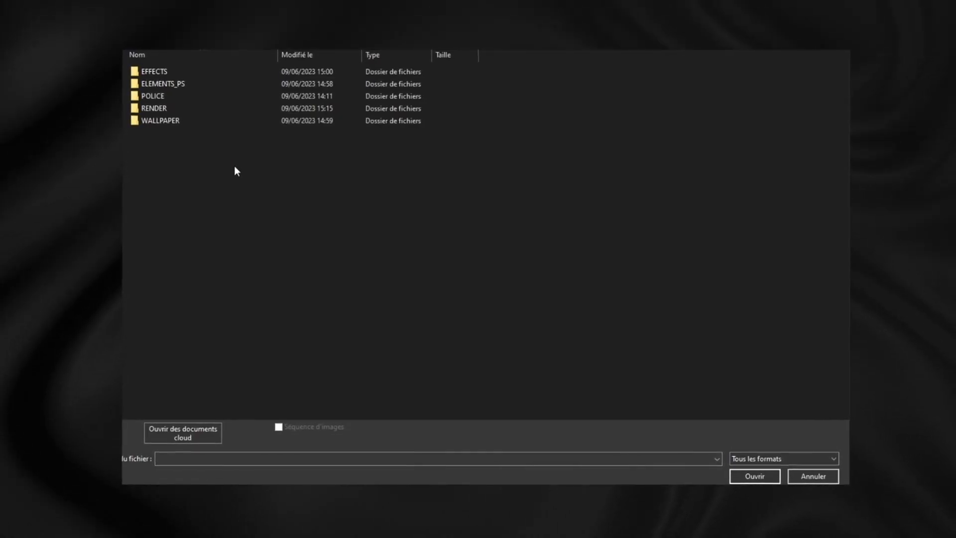
drag(205, 166, 195, 113)
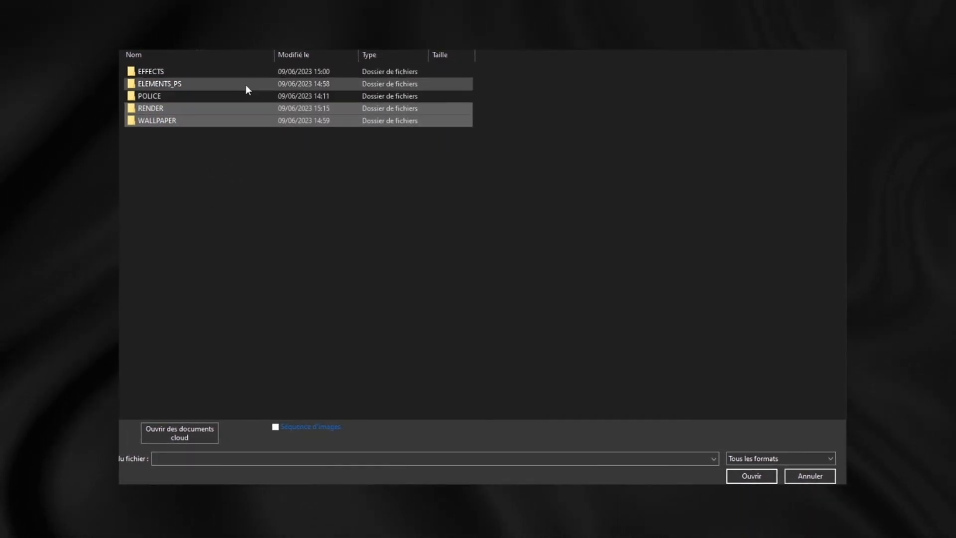
double_click(223, 84)
drag(236, 169, 199, 70)
click(750, 477)
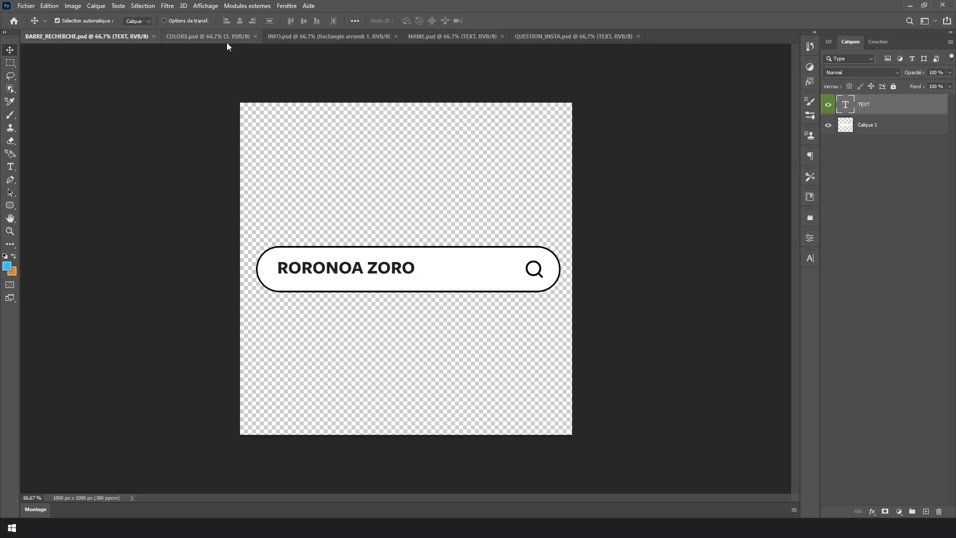
Look through the opened COLORS, INFO, NAME and QUESTION_INSTA template documents.
click(227, 43)
click(321, 39)
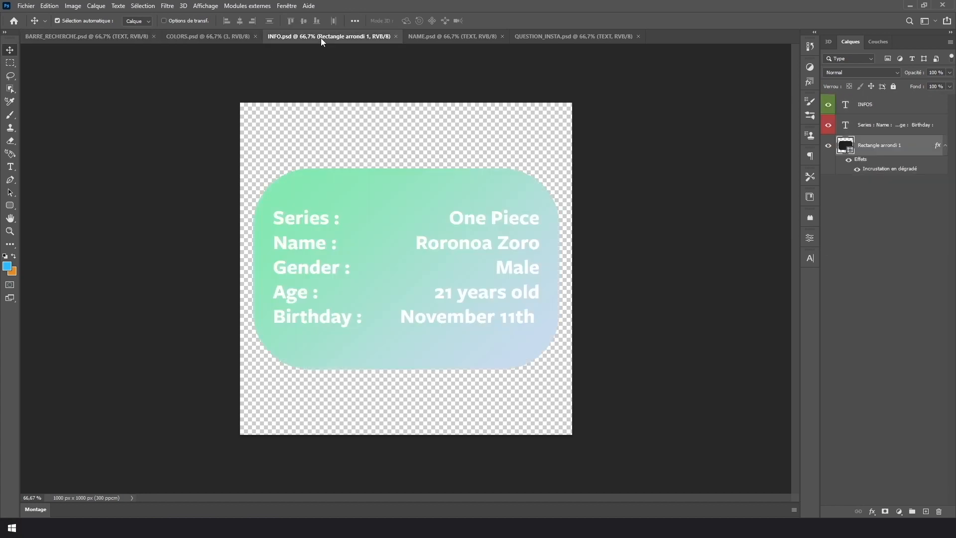
click(435, 36)
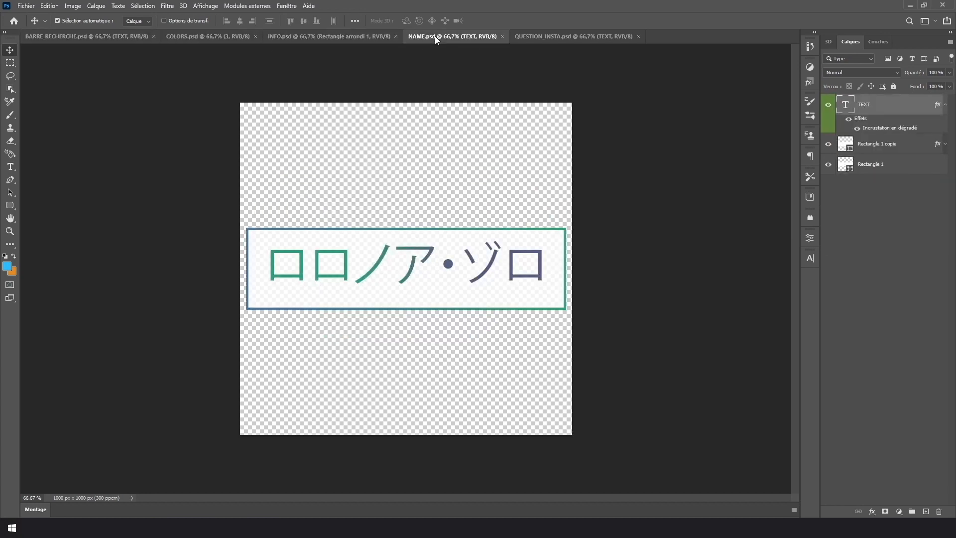
click(549, 38)
key(ctrl+Tab)
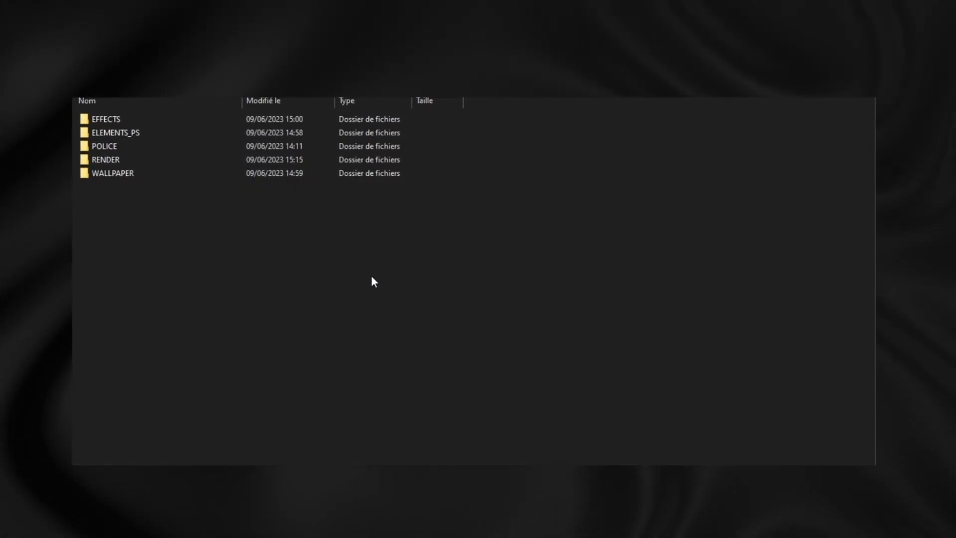
Browse the RENDER folder and select character render 5.
double_click(152, 161)
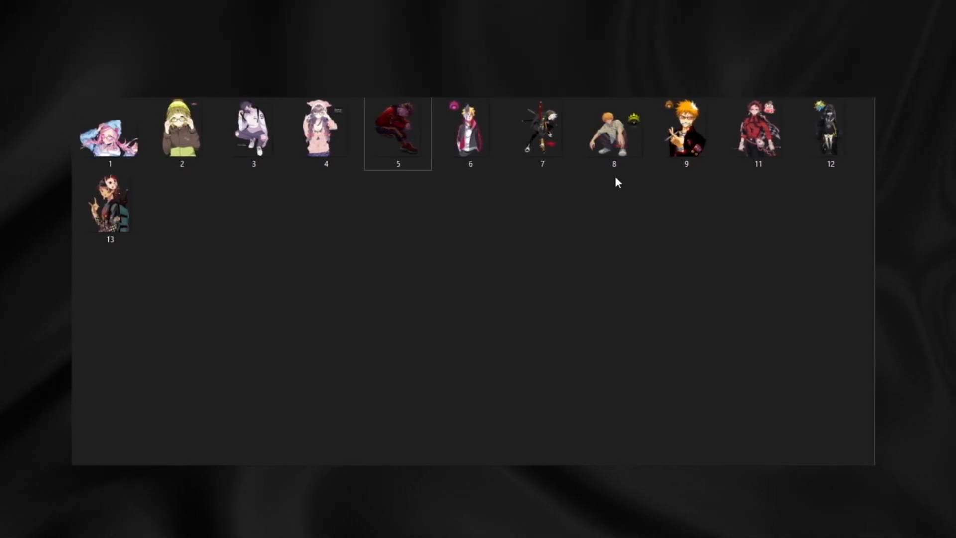
click(406, 143)
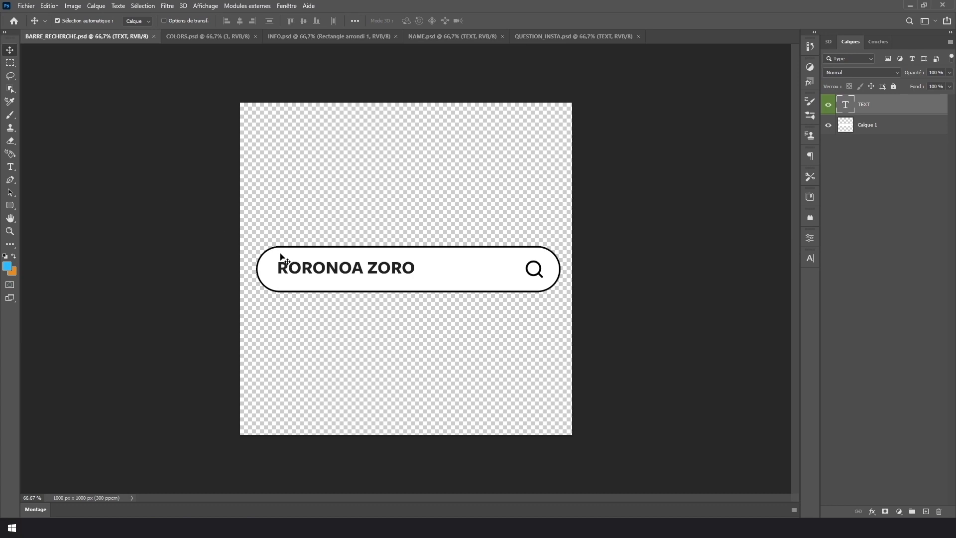
Review each template's design and layers again, from COLORS.psd through INFO.psd and NAME.psd to QUESTION_INSTA.psd.
click(205, 37)
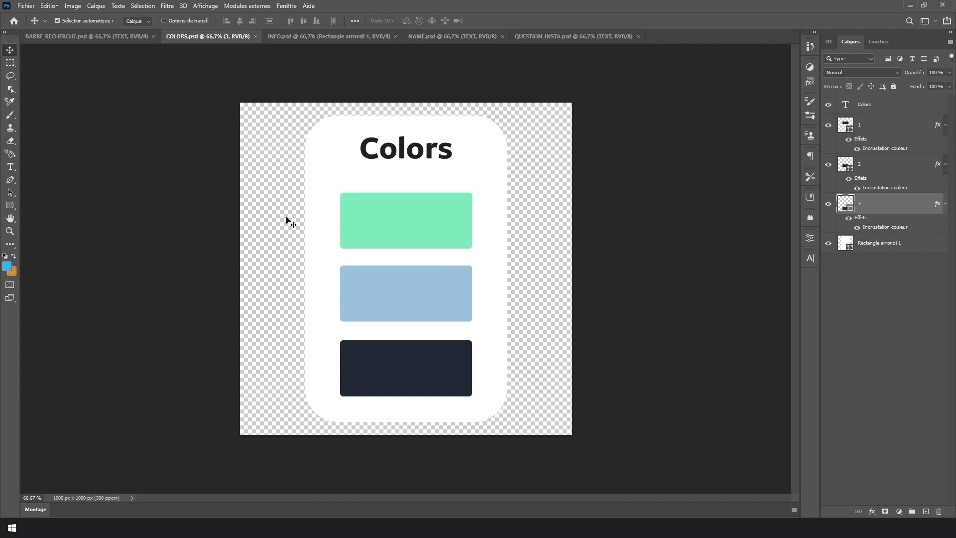
click(304, 37)
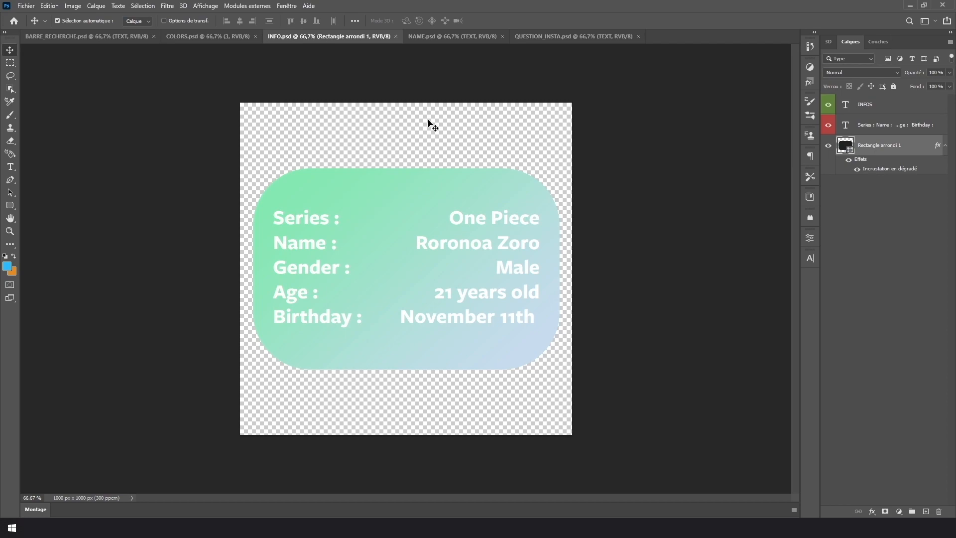
click(467, 37)
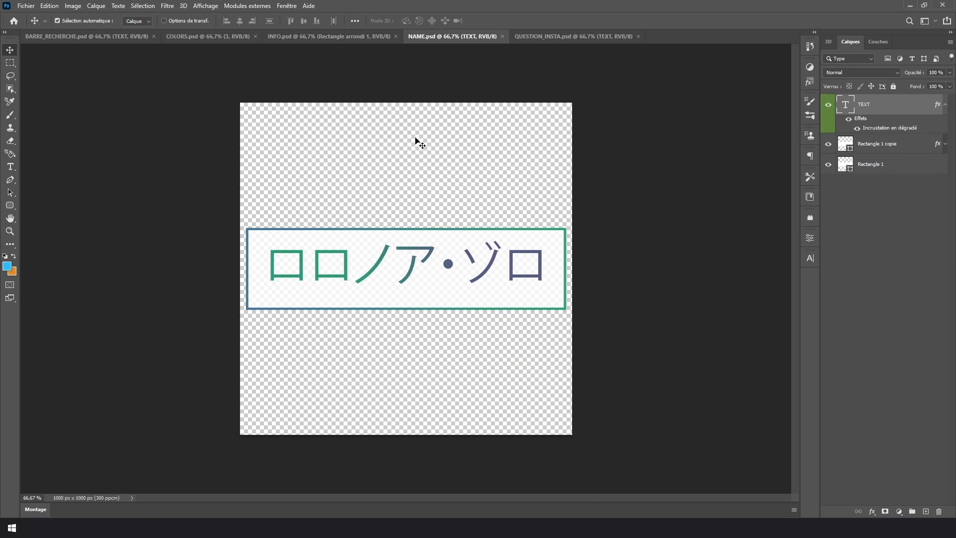
click(539, 41)
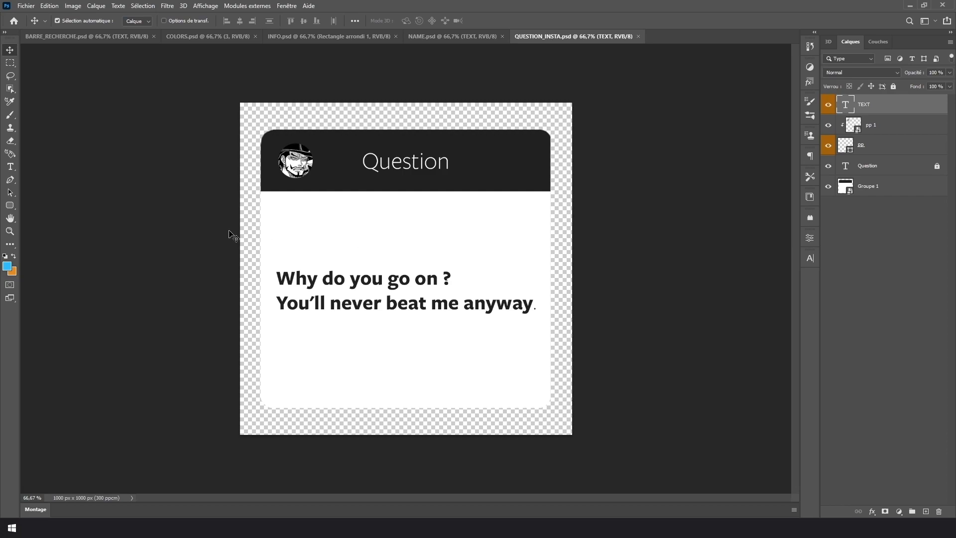
key(ctrl+Tab)
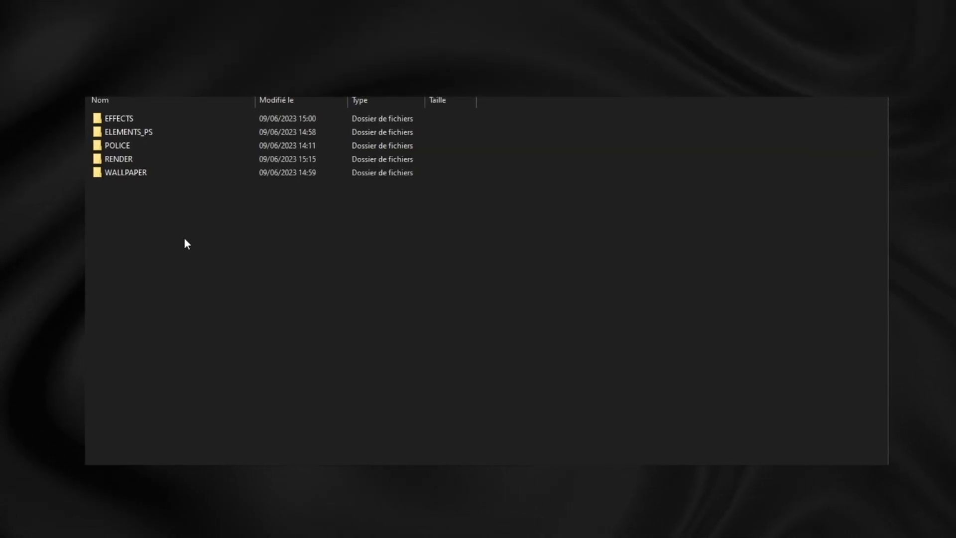
Inspect the FreightSansPro font files in the POLICE folder.
double_click(169, 146)
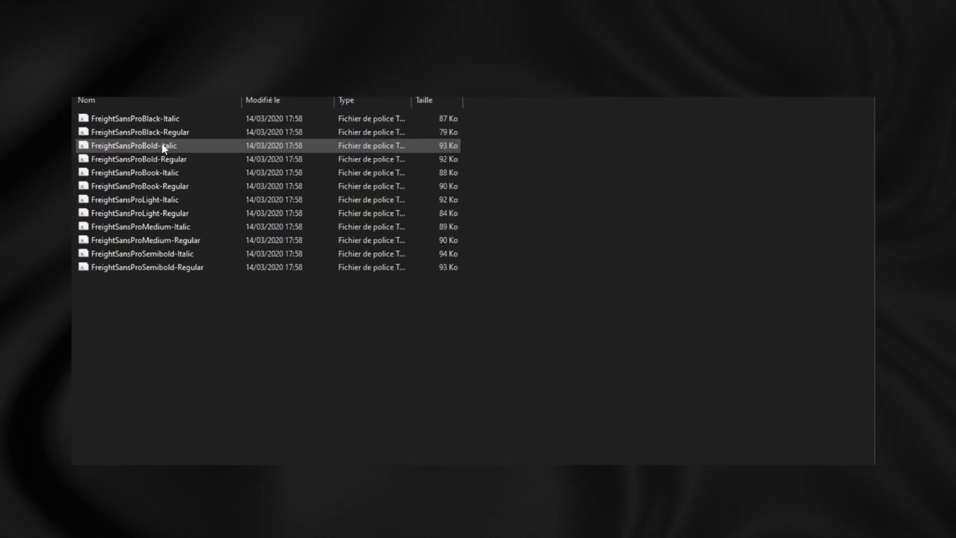
drag(221, 310, 142, 118)
click(227, 341)
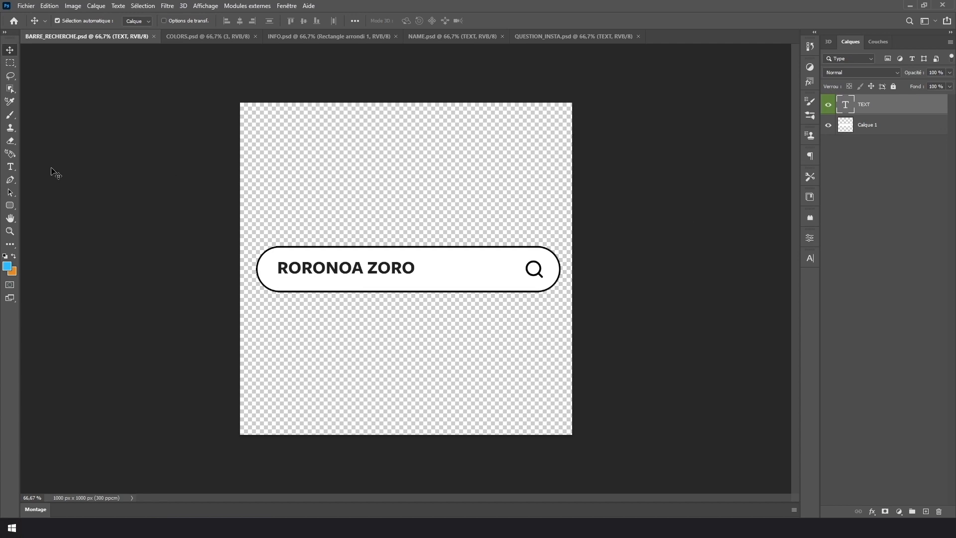
Replace the search bar text in BARRE_RECHERCHE.psd with "ASTA".
click(10, 166)
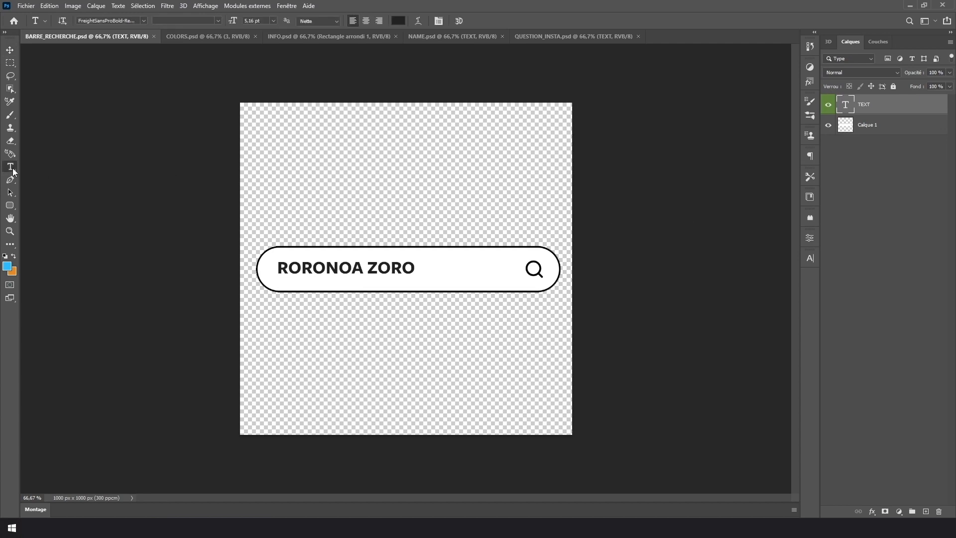
drag(413, 268, 276, 268)
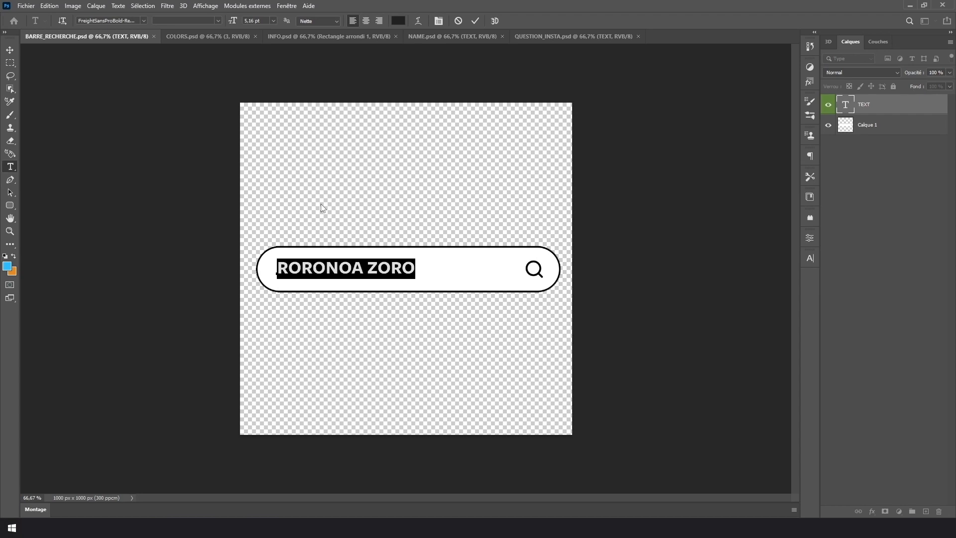
text(ASTA)
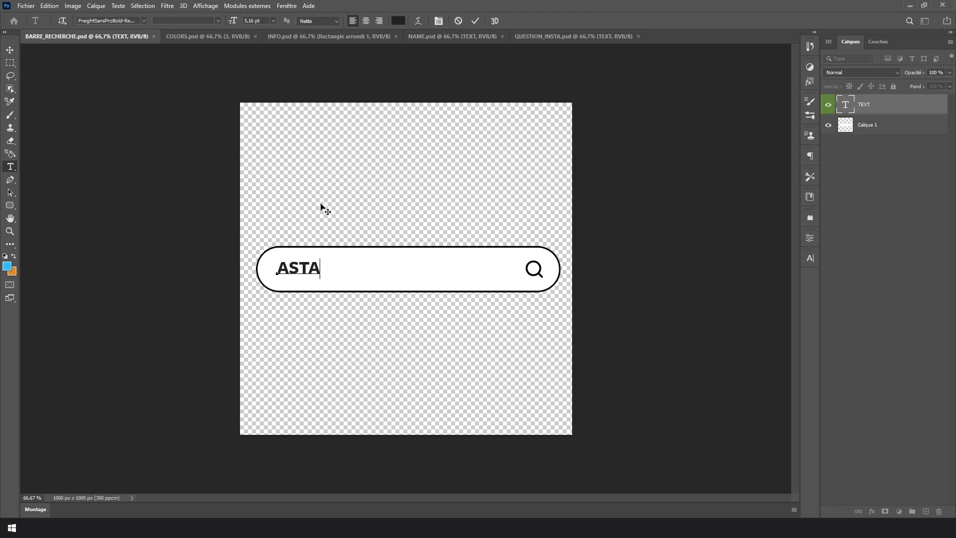
click(10, 50)
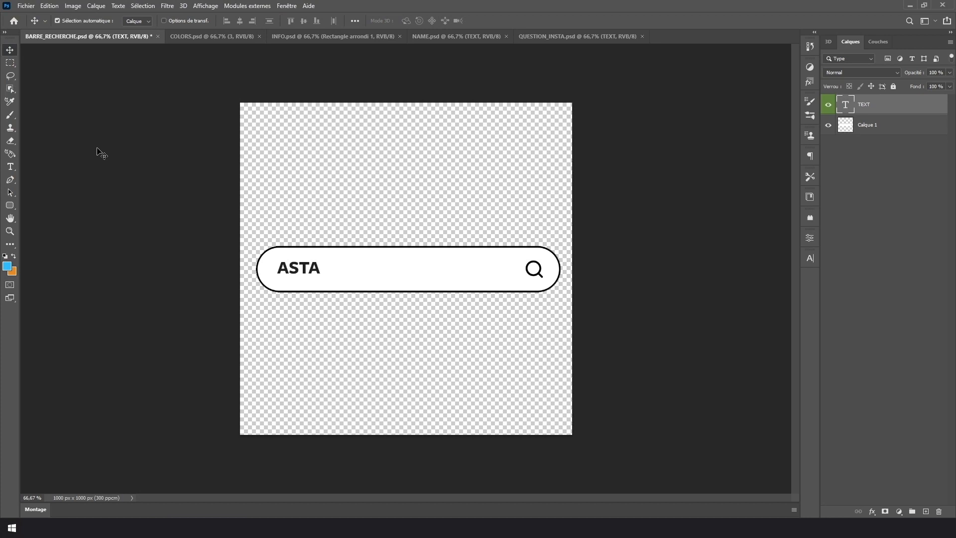
Save the search bar as a PNG named BARRE_RECHERCHE and close its document.
click(26, 5)
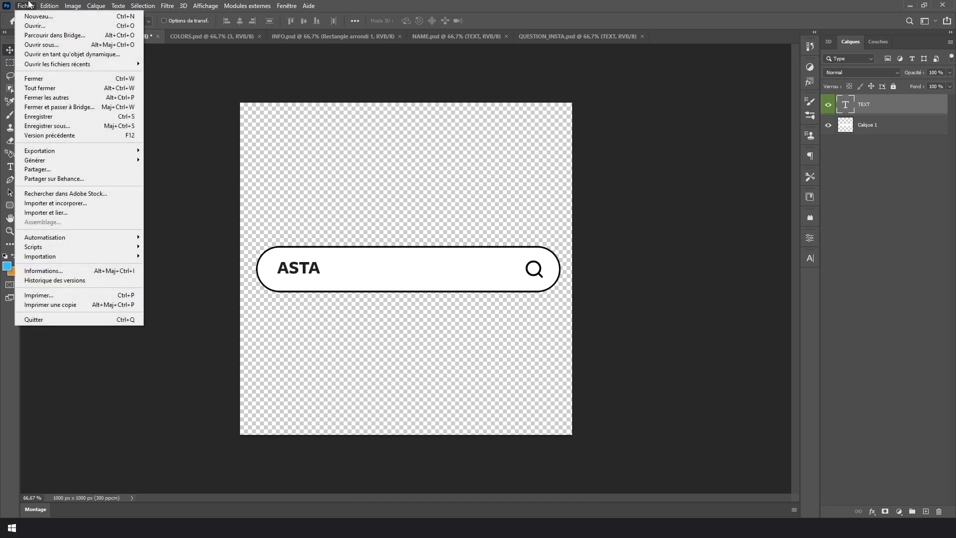
click(73, 128)
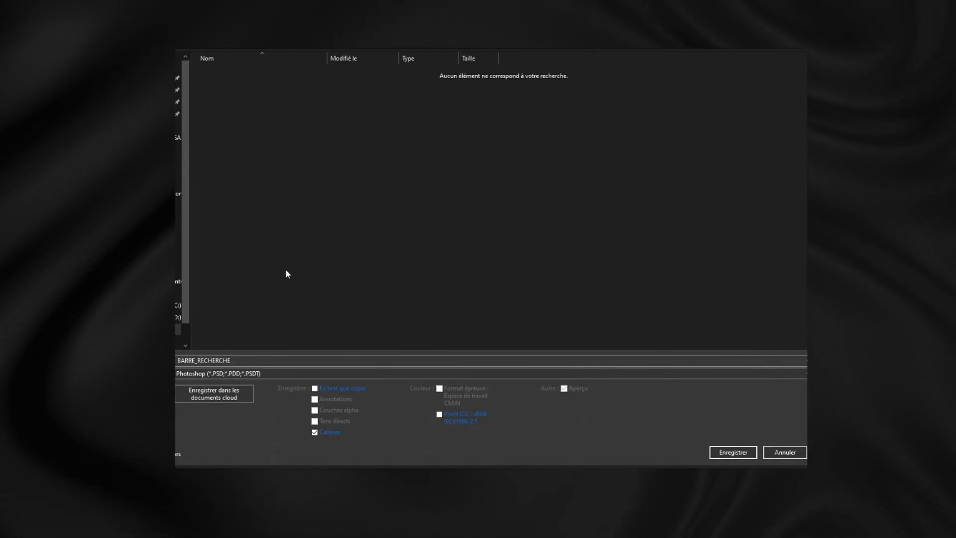
click(248, 374)
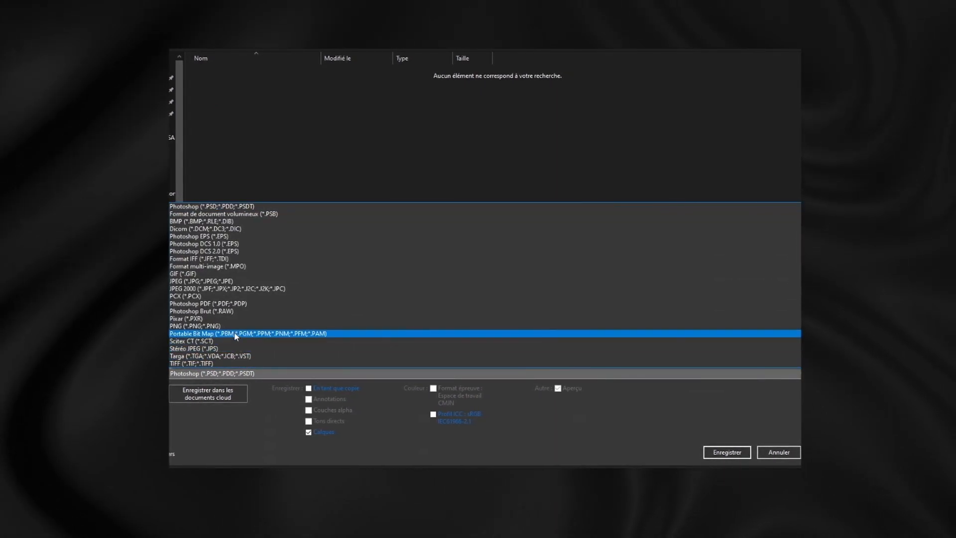
click(222, 328)
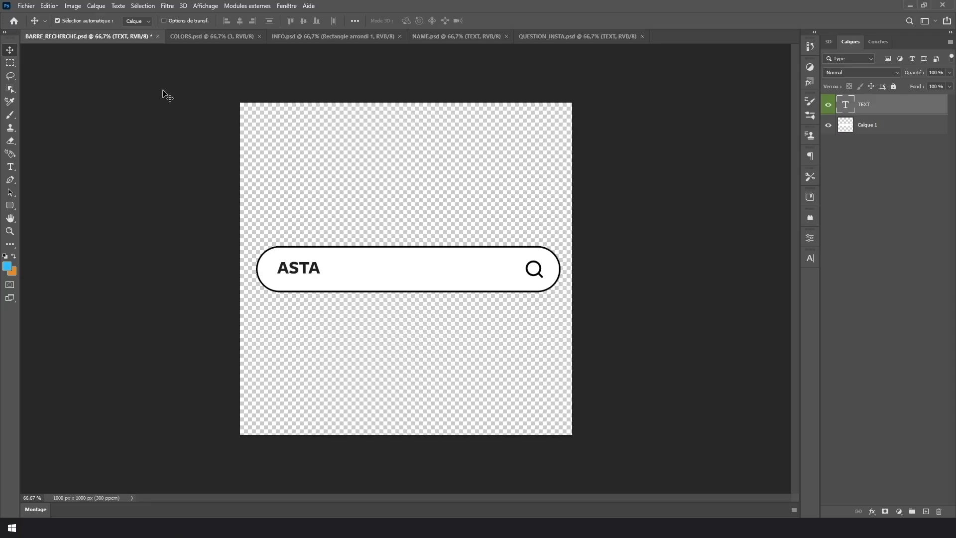
click(157, 37)
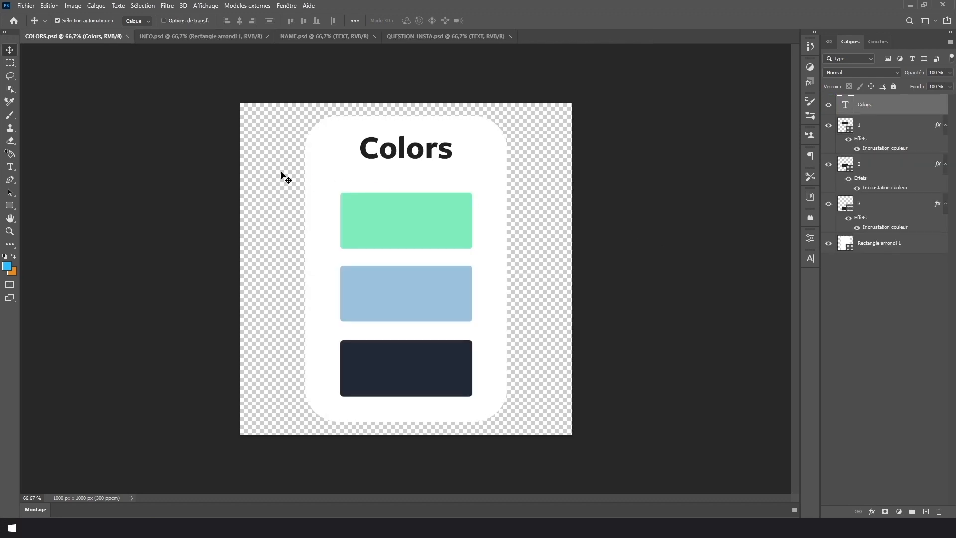
Embed render 5 in COLORS.psd, scaled to about 2.42% and placed at the lower-left corner of the canvas.
click(29, 6)
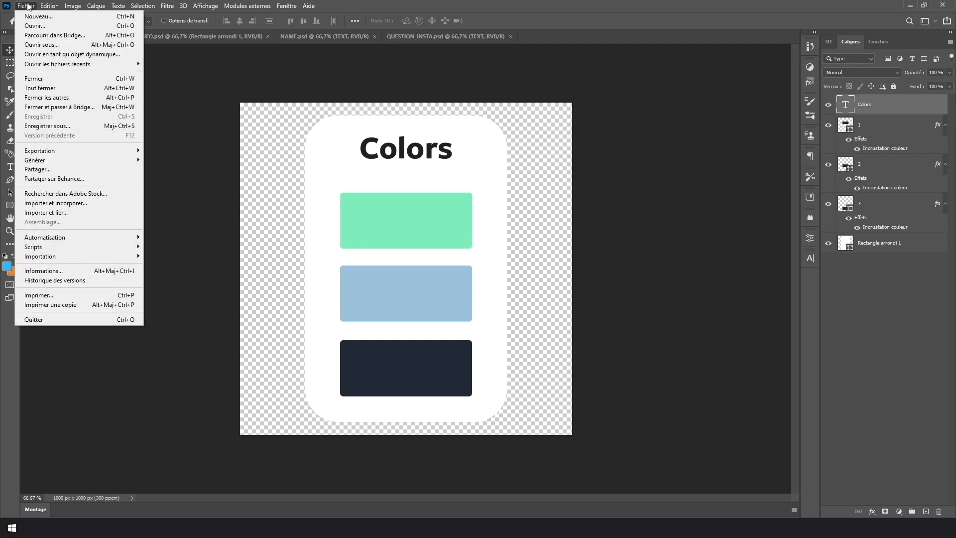
click(73, 204)
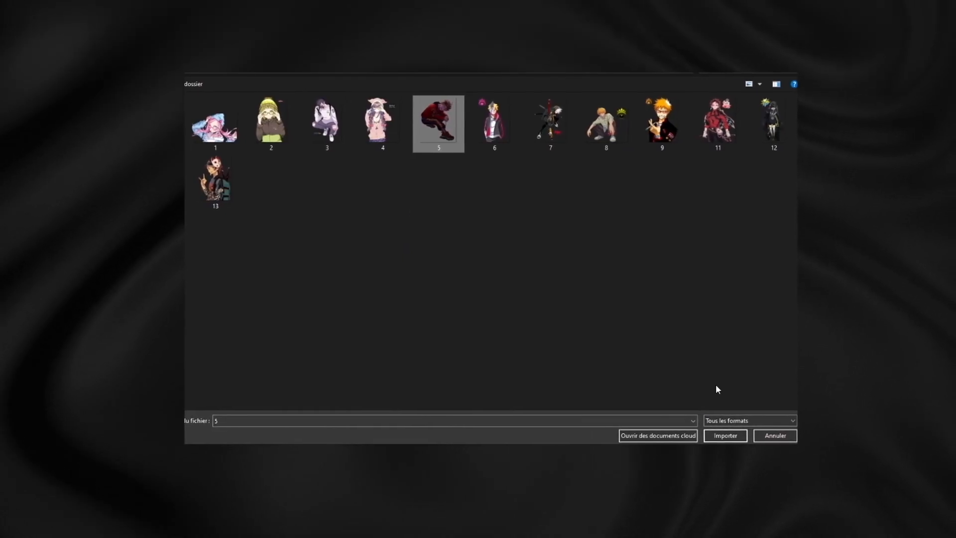
click(726, 436)
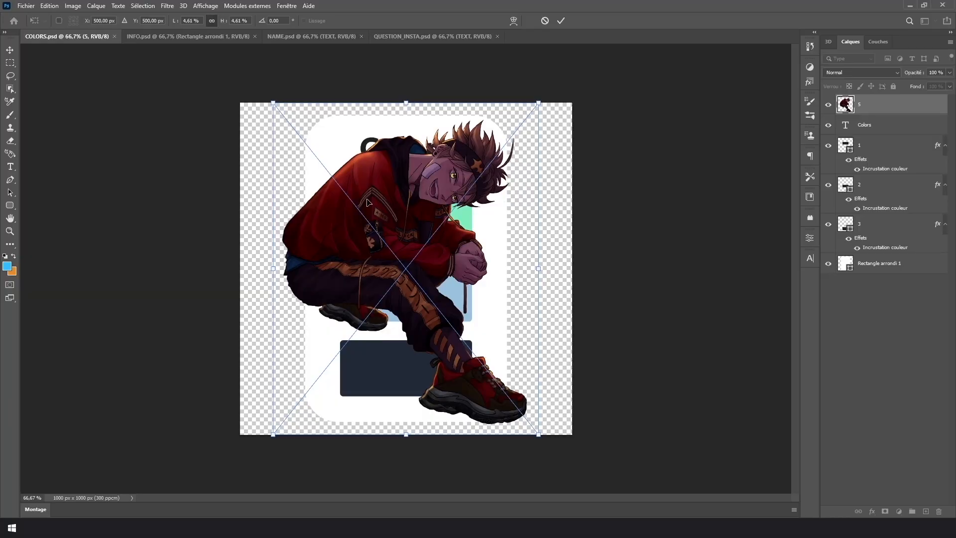
drag(450, 269, 404, 269)
drag(357, 258, 303, 337)
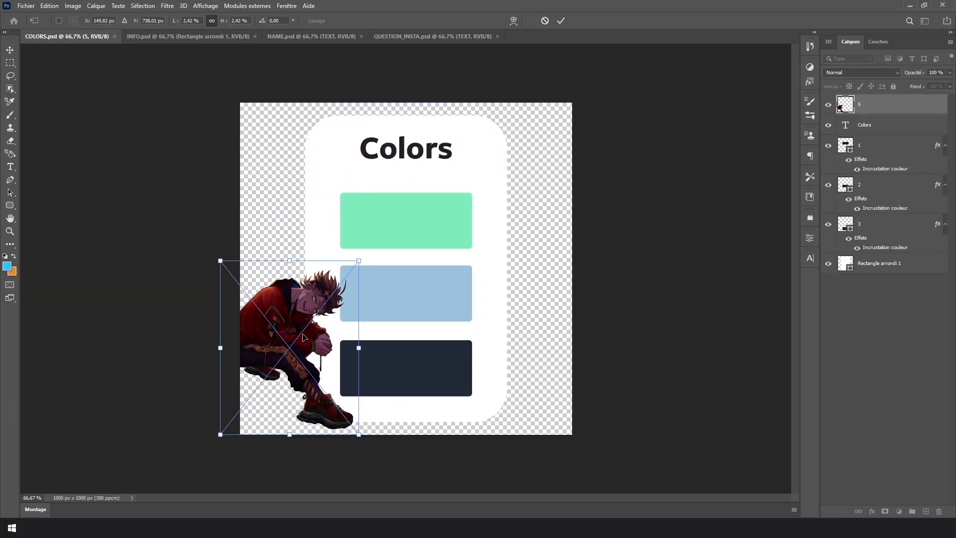
key(Return)
Examine the placed character up close for palette colours in the jacket, trousers, face and hair.
scroll(305, 339, up, 5)
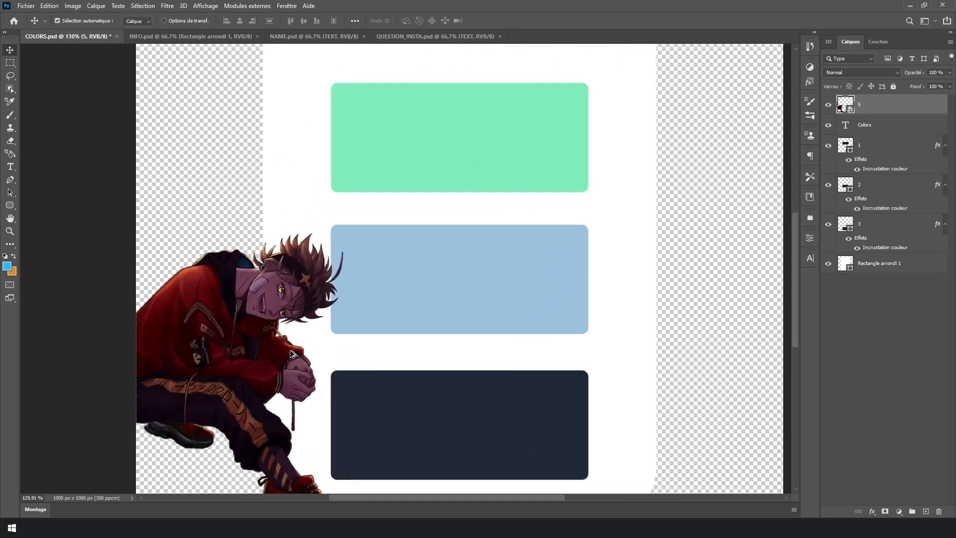
scroll(272, 324, down, 4)
scroll(272, 325, up, 5)
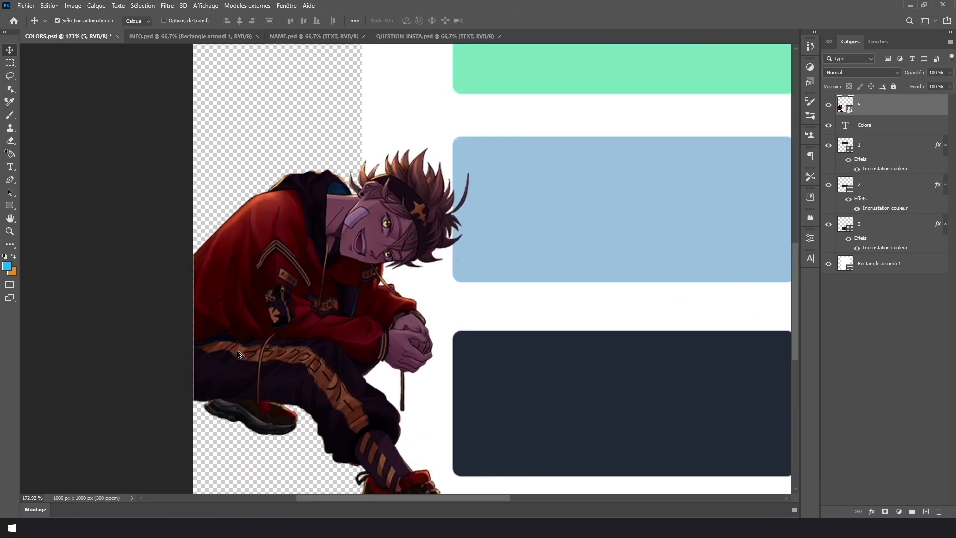
scroll(308, 327, down, 1)
scroll(309, 327, up, 2)
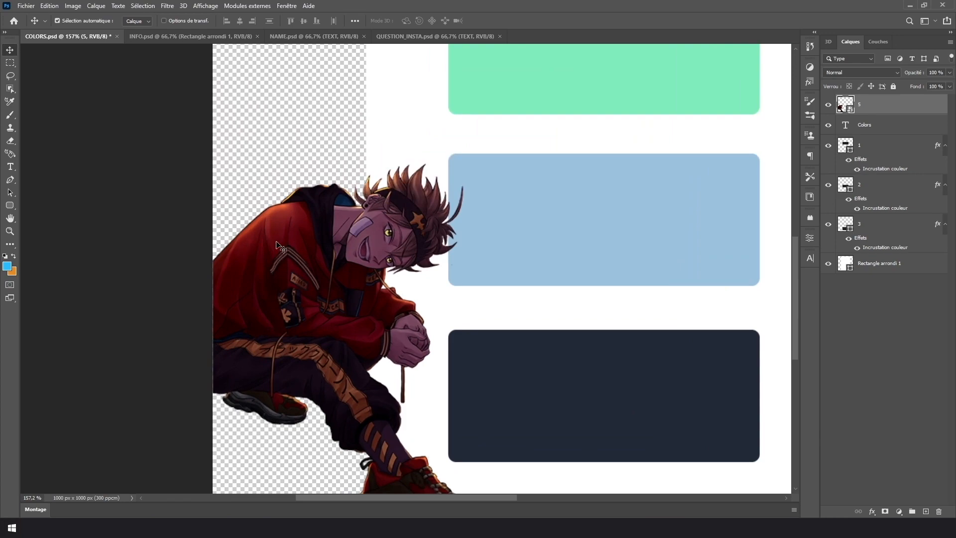
scroll(367, 244, up, 2)
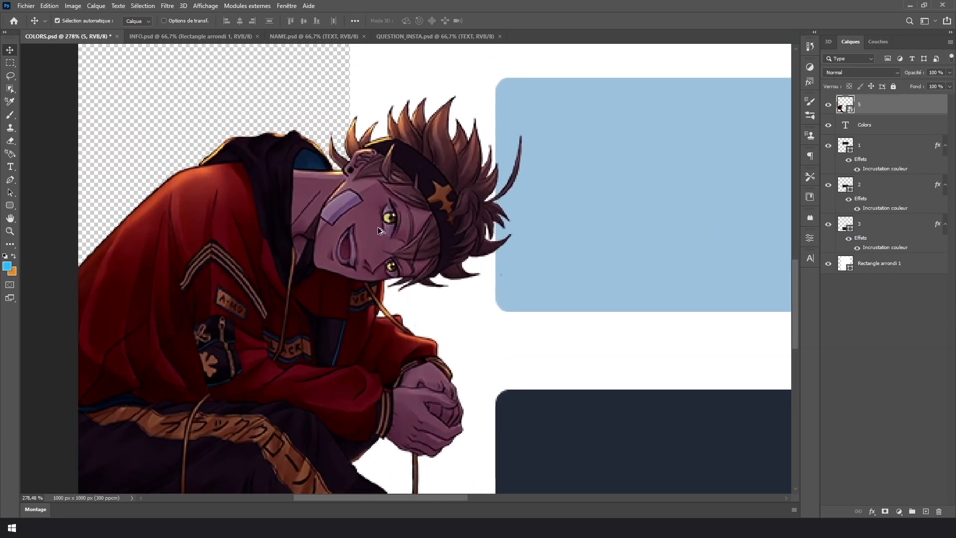
scroll(378, 226, down, 6)
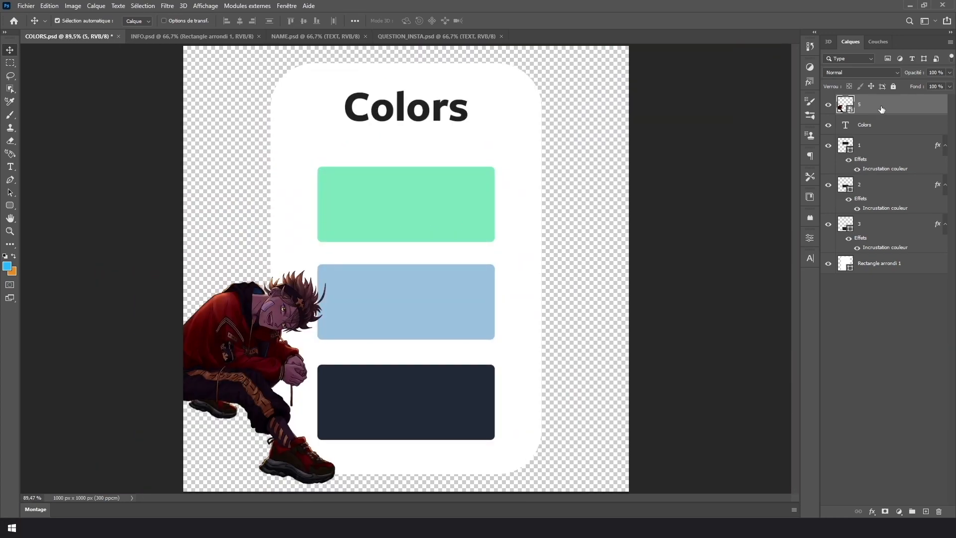
Set the colour overlay of rectangle 1 to dark red 680f0e, sampled from the character's jacket.
click(883, 147)
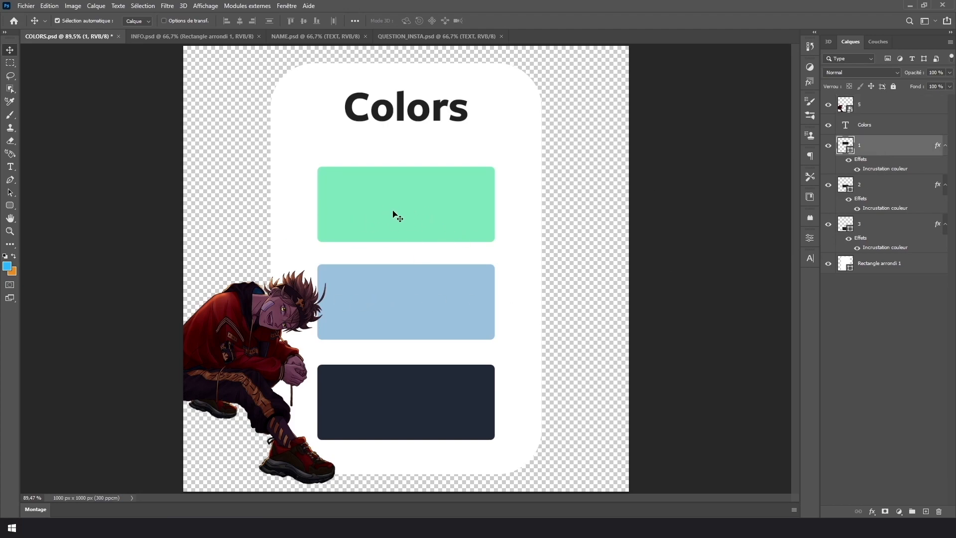
double_click(900, 150)
click(558, 191)
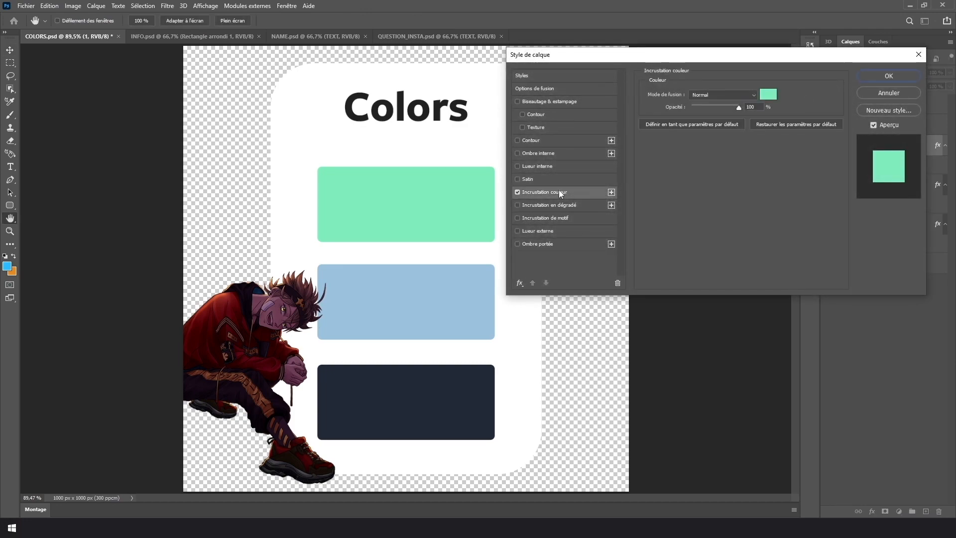
click(770, 95)
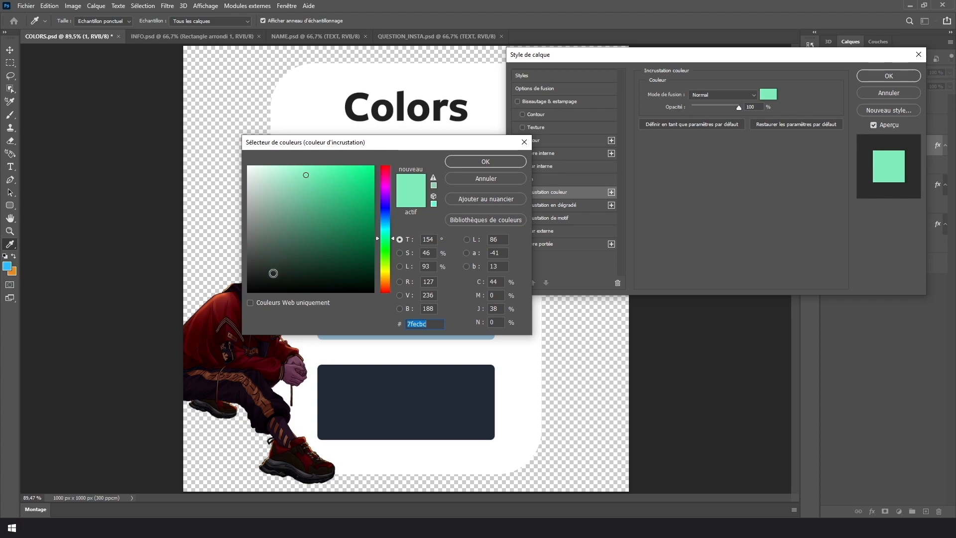
click(218, 307)
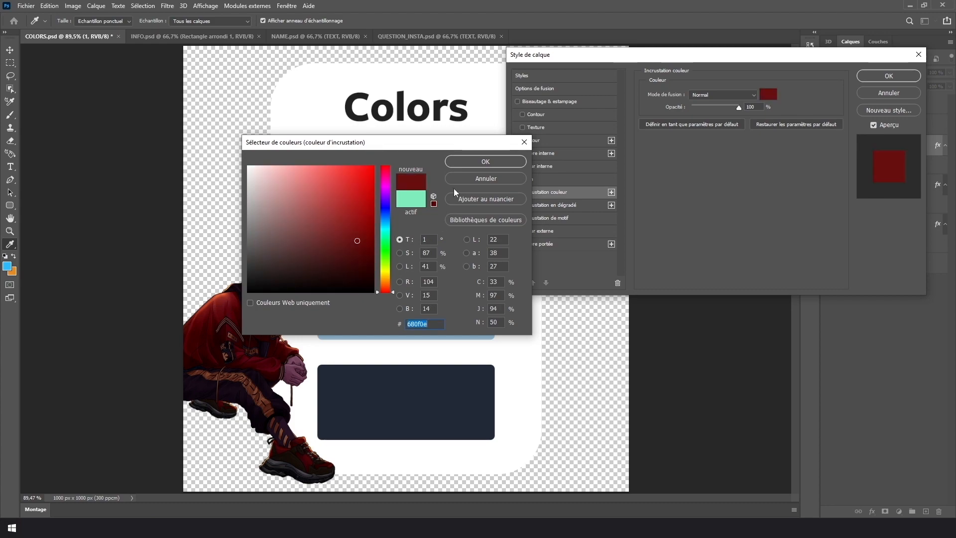
click(470, 161)
click(898, 77)
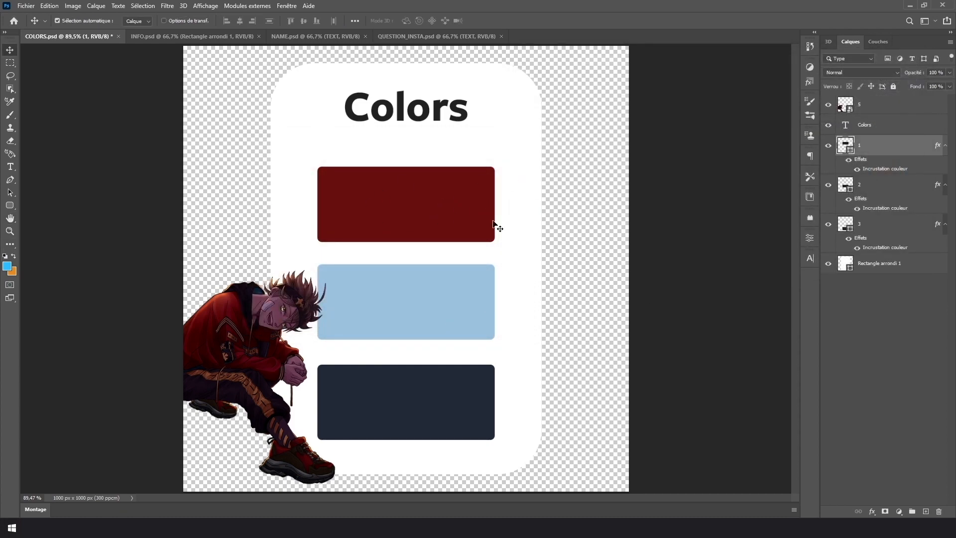
Set the colour overlay of rectangle 2 to a brown sampled from the trouser stripe, and that of rectangle 3 to a muted yellow.
click(849, 179)
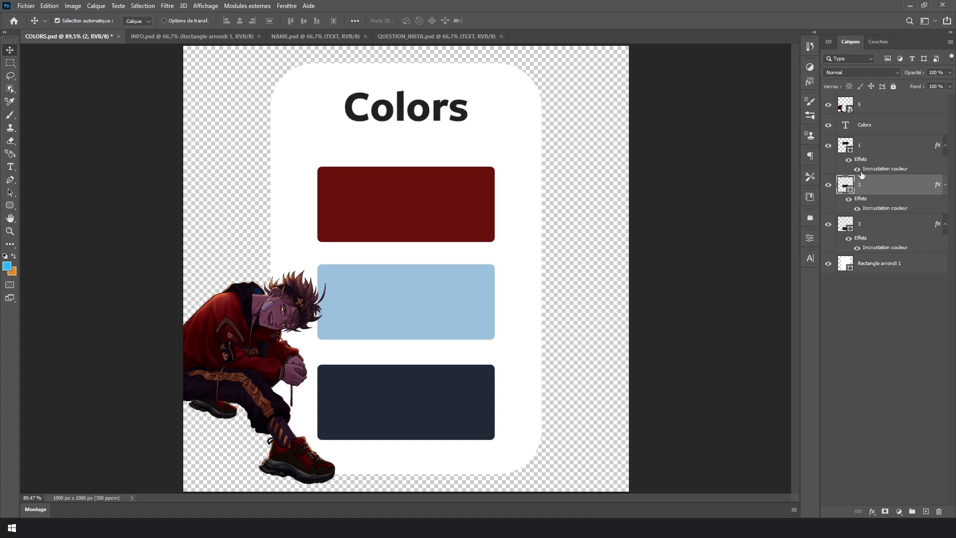
double_click(890, 208)
click(768, 94)
click(269, 401)
click(263, 399)
click(281, 432)
click(485, 162)
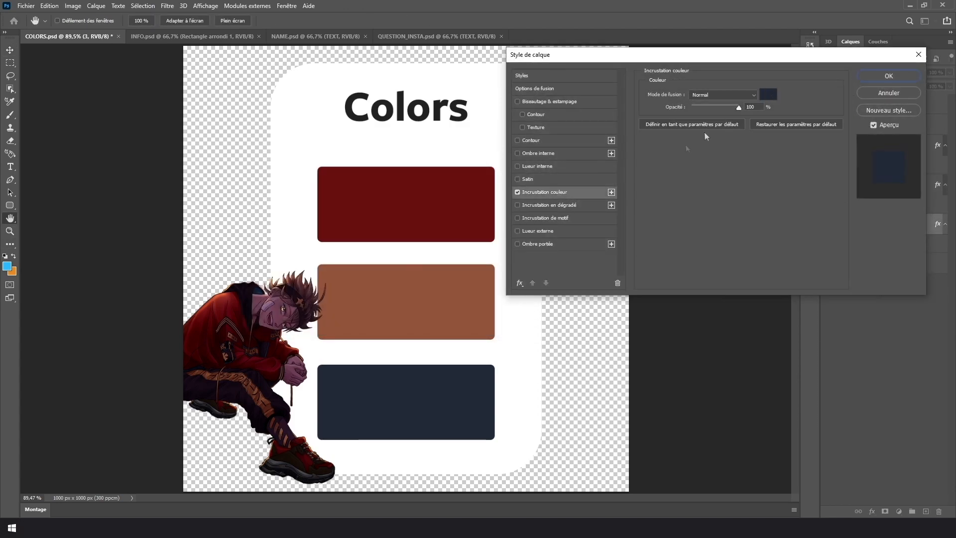
click(769, 94)
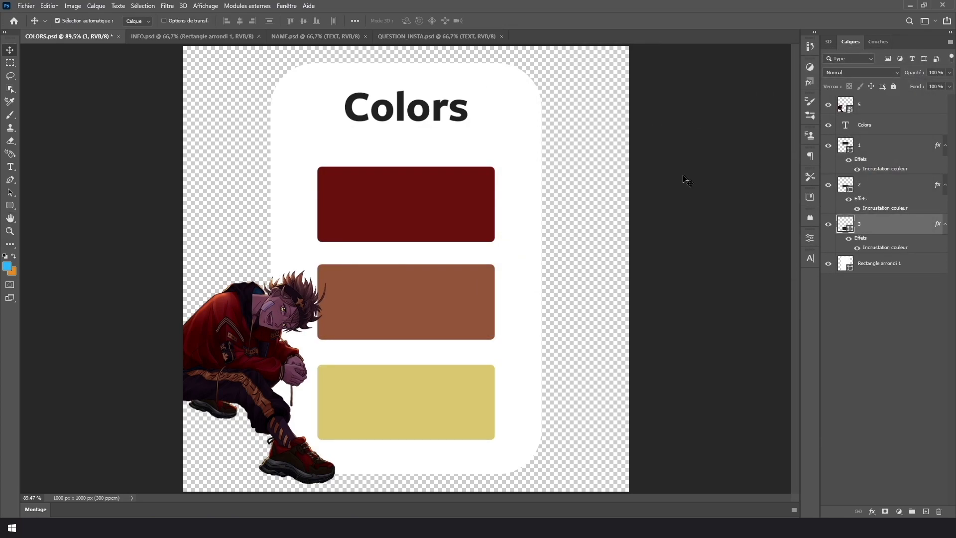
Delete render layer 5 from the colour card, and save and close COLORS.psd.
drag(898, 108, 938, 513)
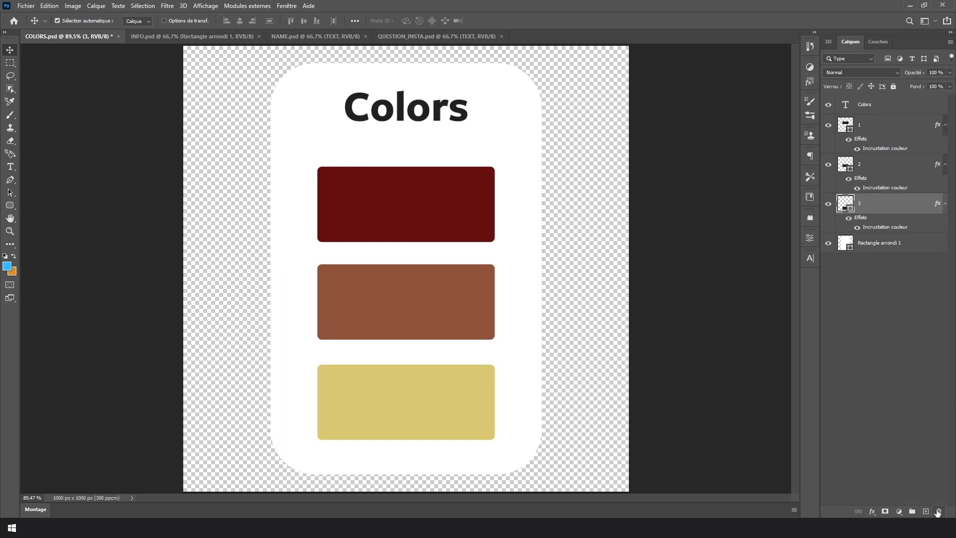
click(26, 6)
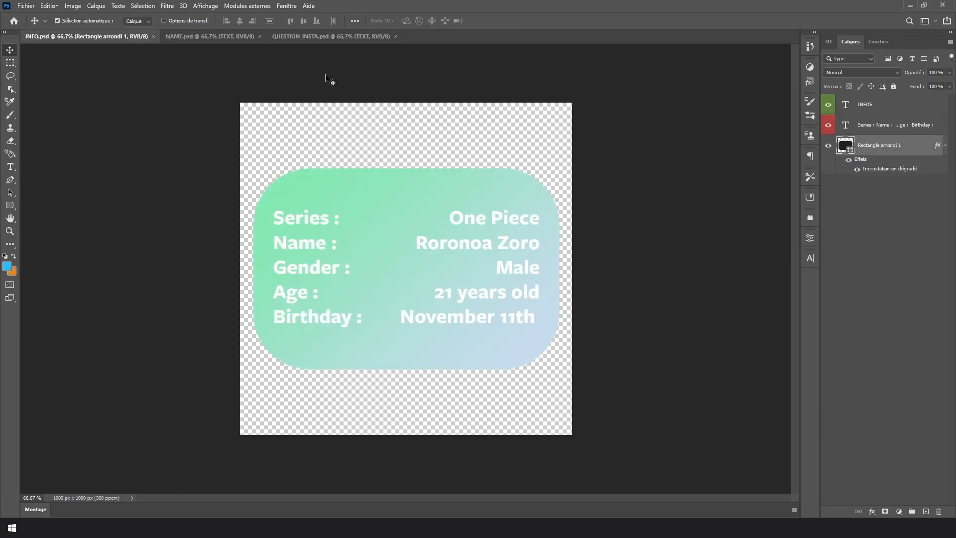
Embed render 5 in INFO.psd, placed over the lower-right corner of the card and beneath the text layers.
click(26, 6)
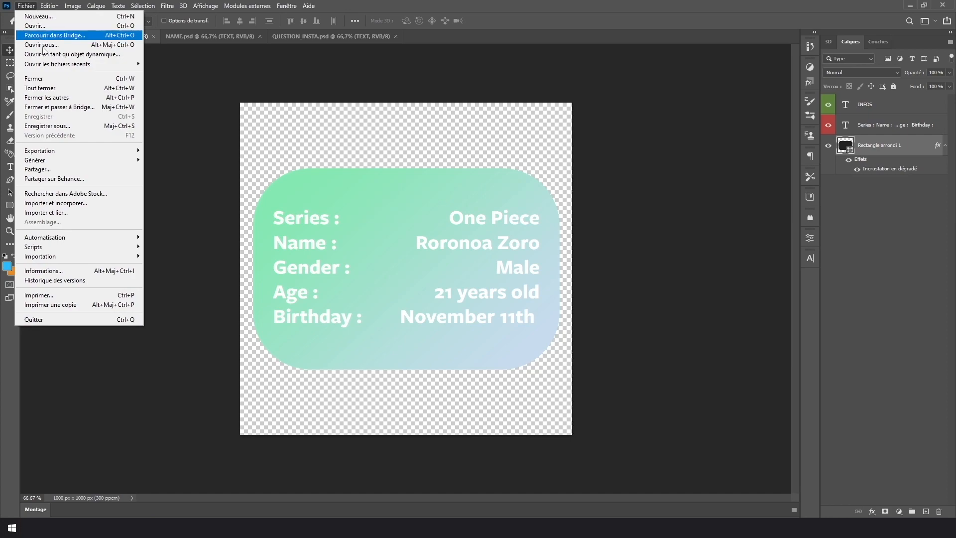
click(96, 208)
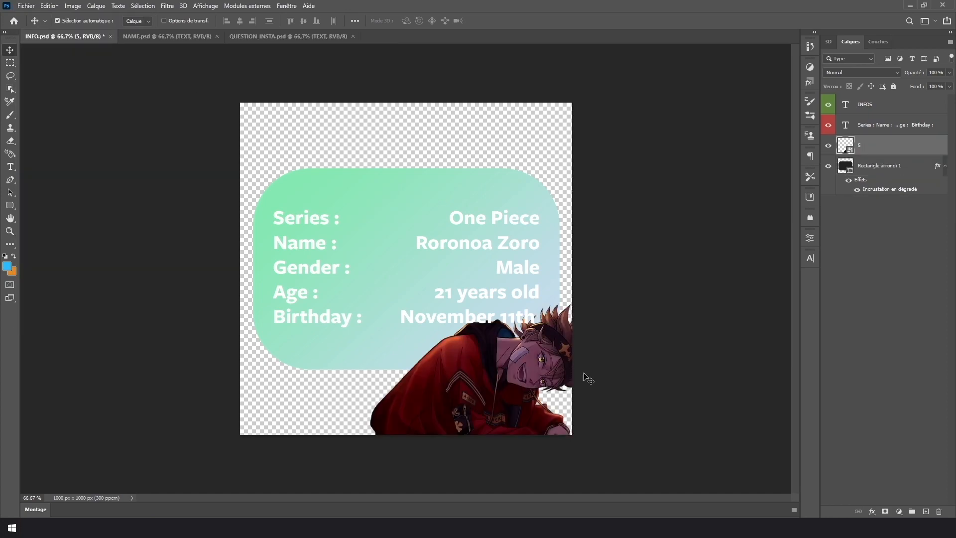
Set the starting stop of the rounded rectangle's gradient overlay to red 892523, sampled from the character's jacket.
click(906, 173)
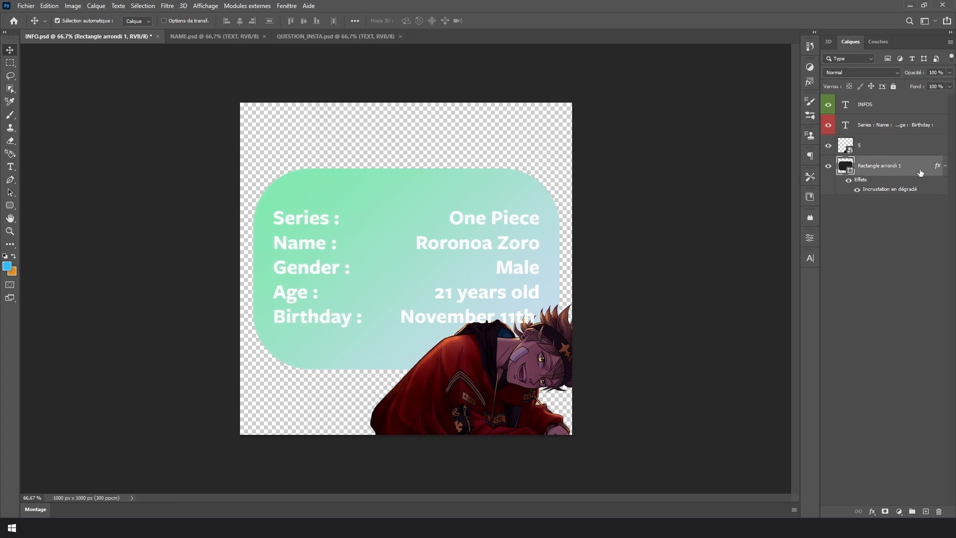
double_click(890, 189)
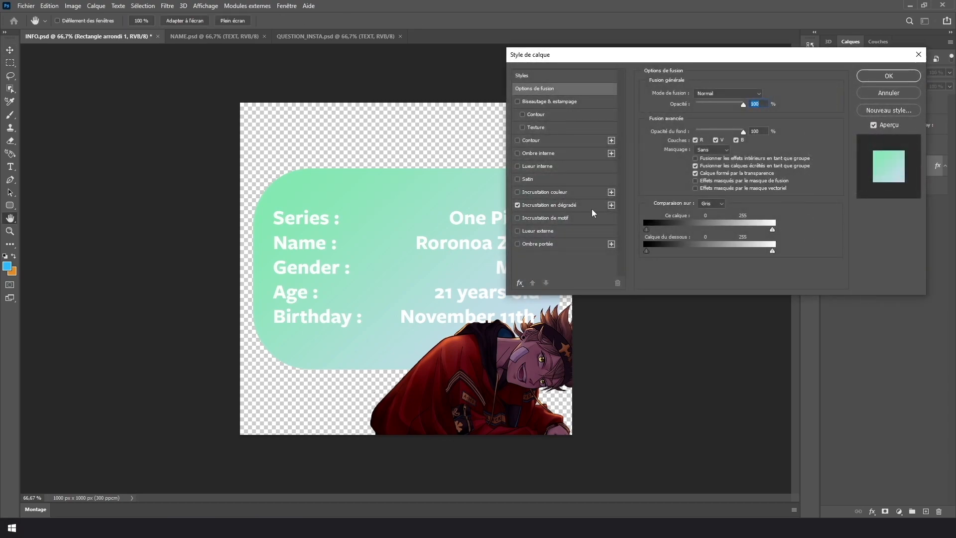
click(720, 119)
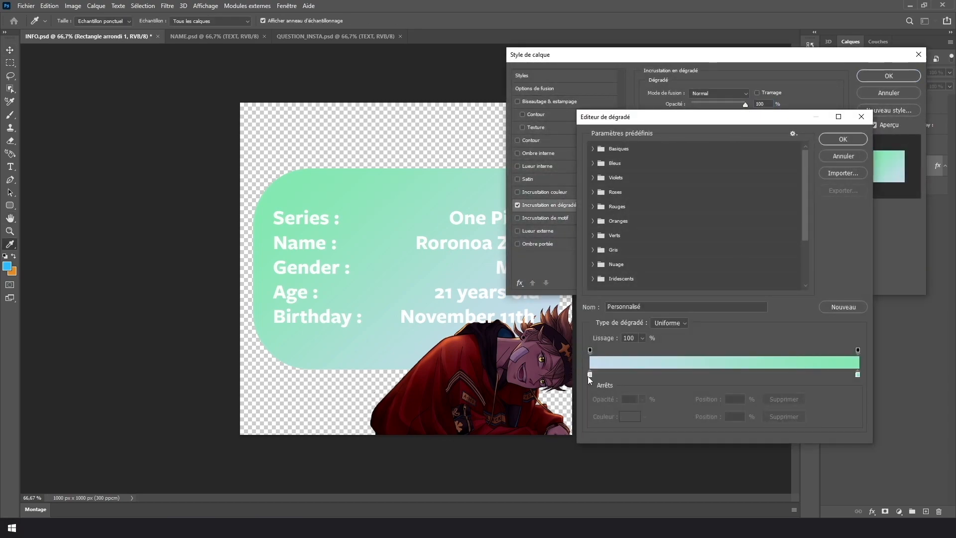
click(828, 137)
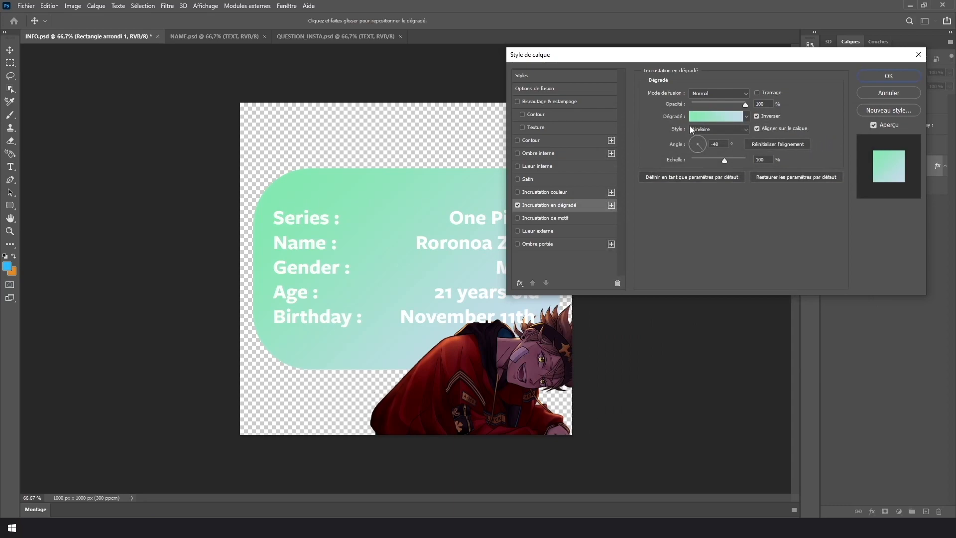
click(716, 119)
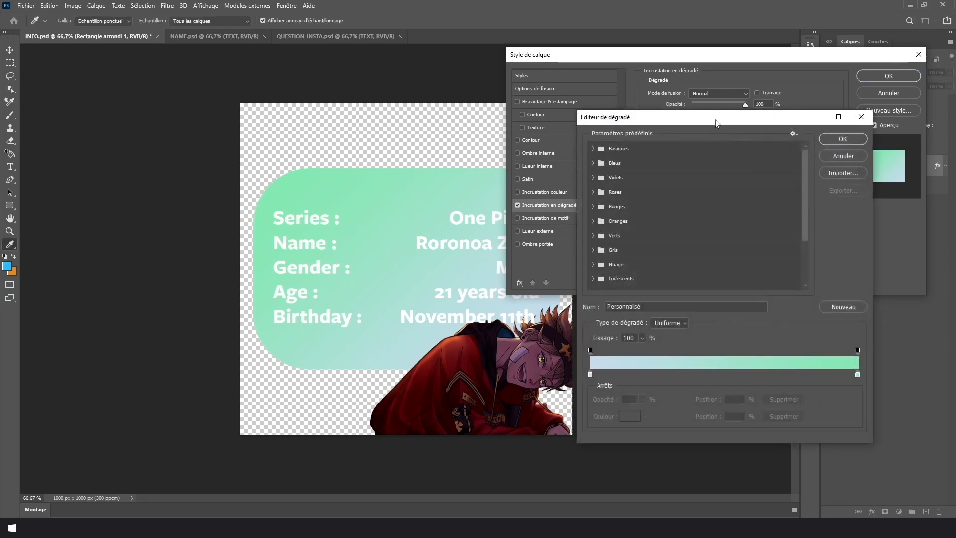
double_click(591, 377)
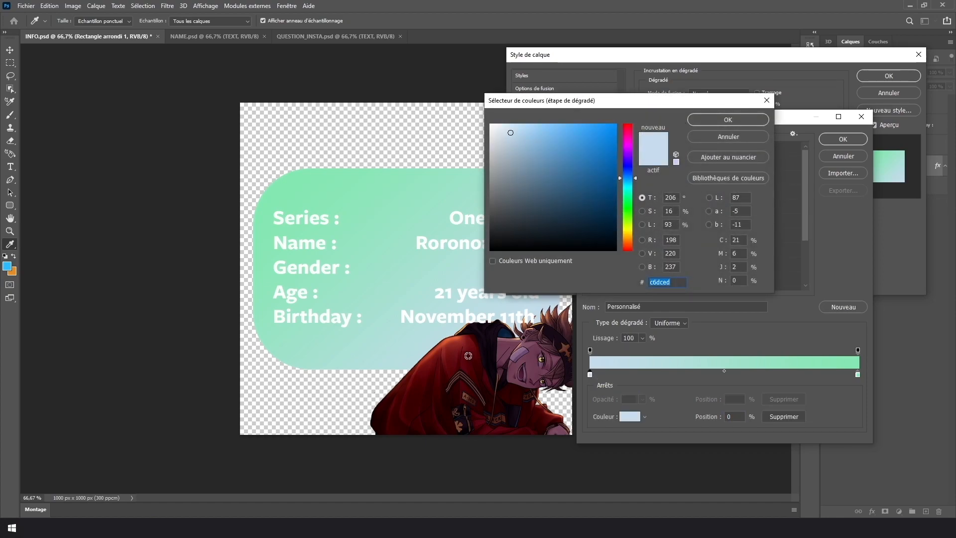
click(456, 345)
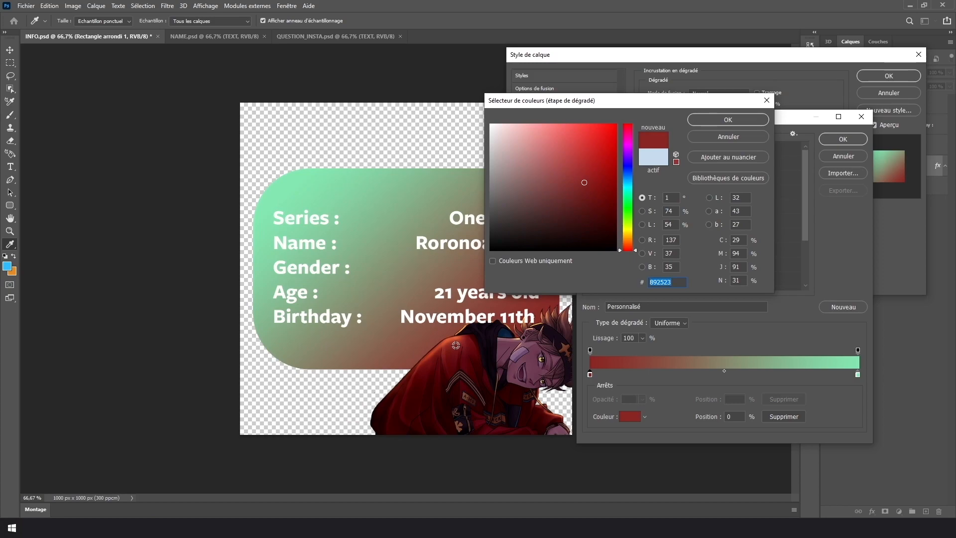
click(732, 118)
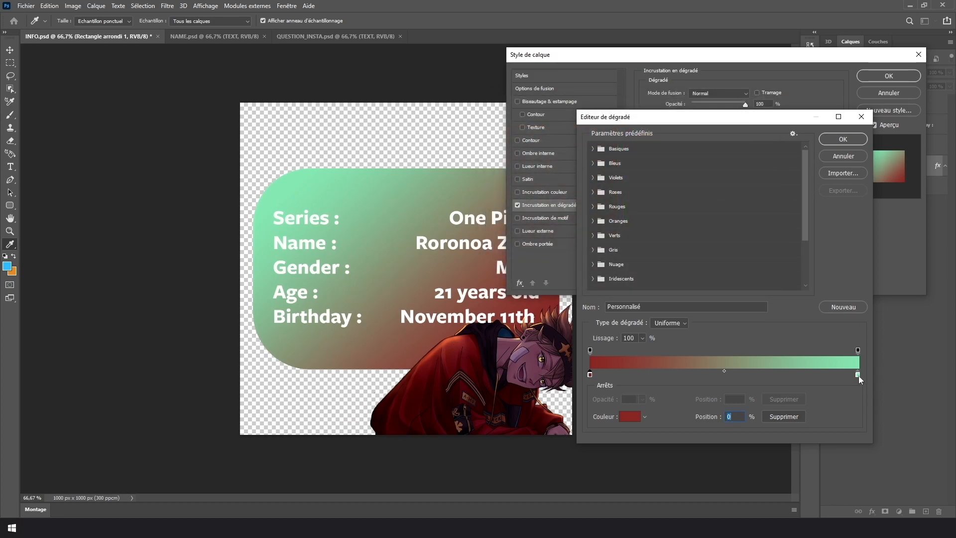
Set the end stop of the card's gradient to light yellow eefc79.
double_click(858, 374)
drag(625, 227, 625, 235)
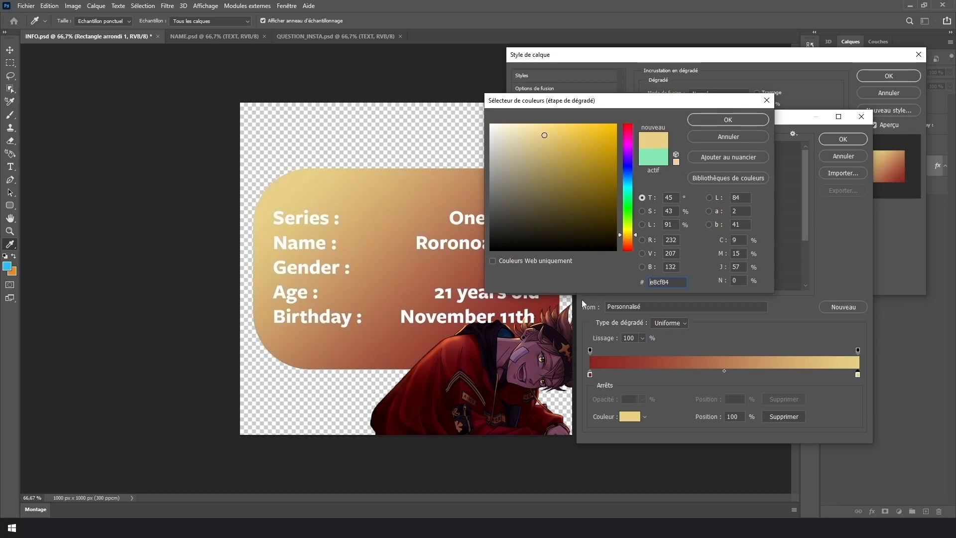
click(541, 359)
click(601, 133)
drag(631, 232, 631, 227)
click(544, 123)
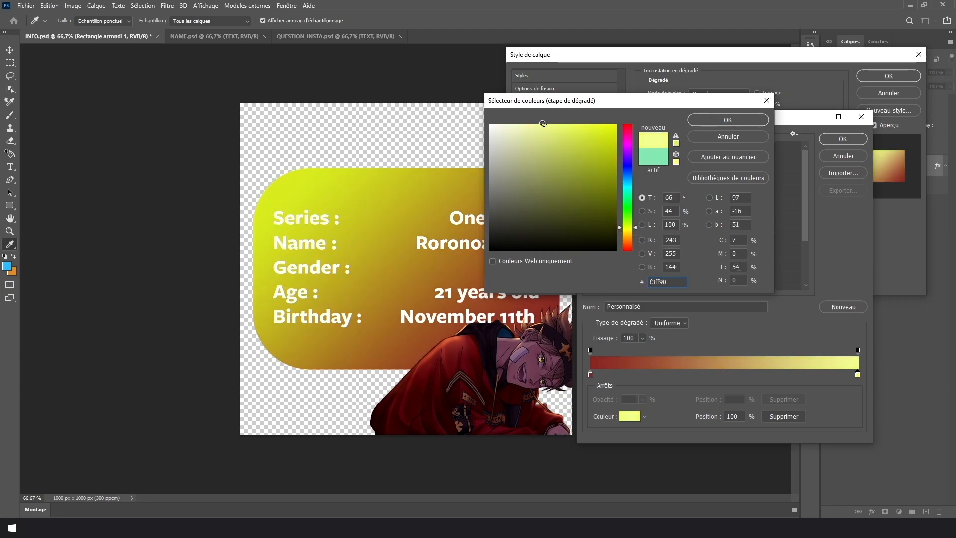
click(550, 122)
drag(553, 128, 557, 126)
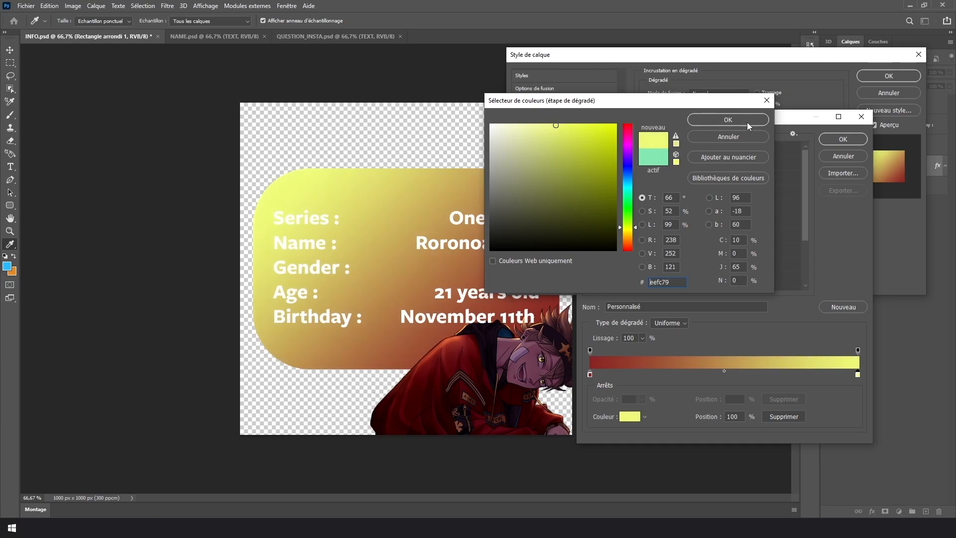
click(728, 120)
Lighten the gradient's red stop to a soft coral and delete render layer 5 from INFO.psd.
click(591, 374)
double_click(590, 374)
mouse_move(574, 127)
mouse_down()
mouse_move(548, 129)
mouse_move(564, 134)
mouse_up()
click(746, 121)
click(843, 141)
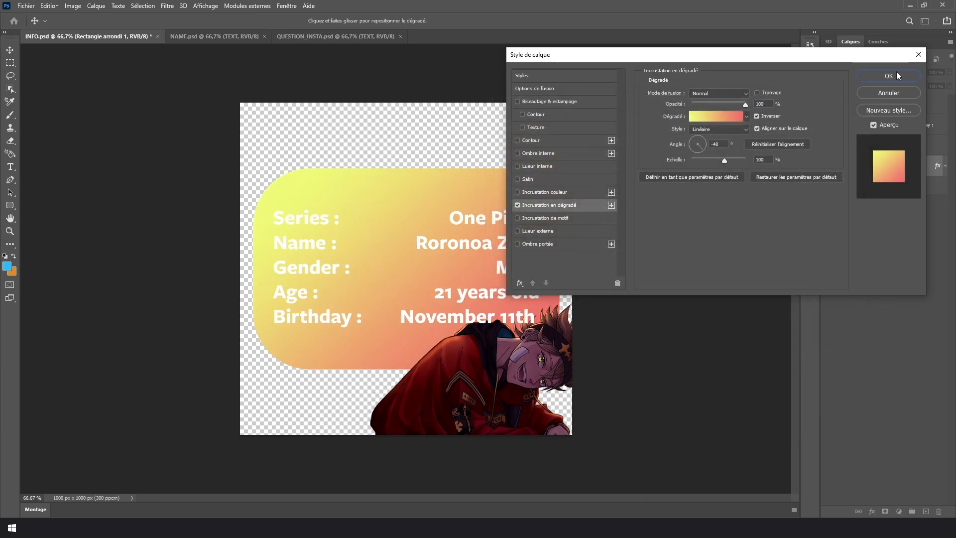
click(895, 75)
drag(893, 147, 941, 513)
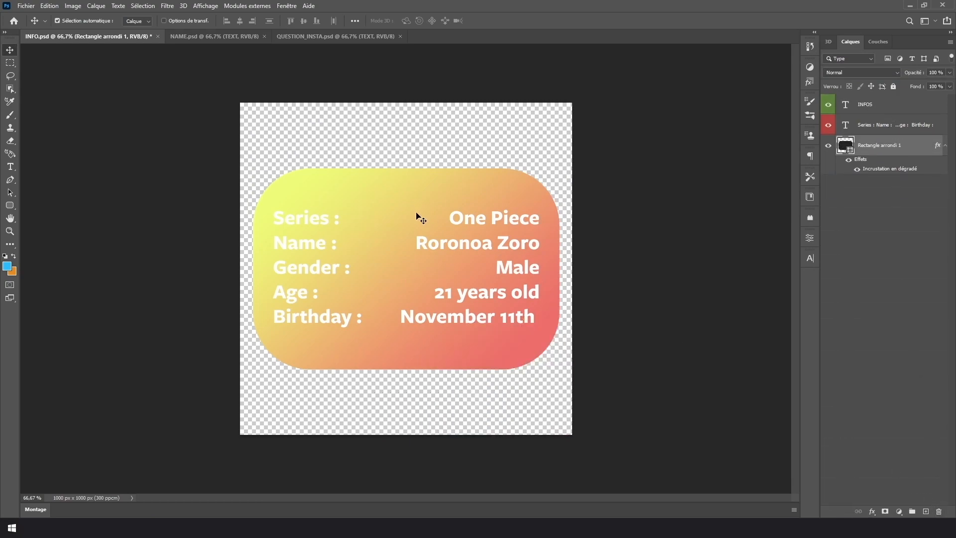
Look over Asta's page on the Black Clover Wiki in the browser and copy the series title "Black Clover".
click(10, 166)
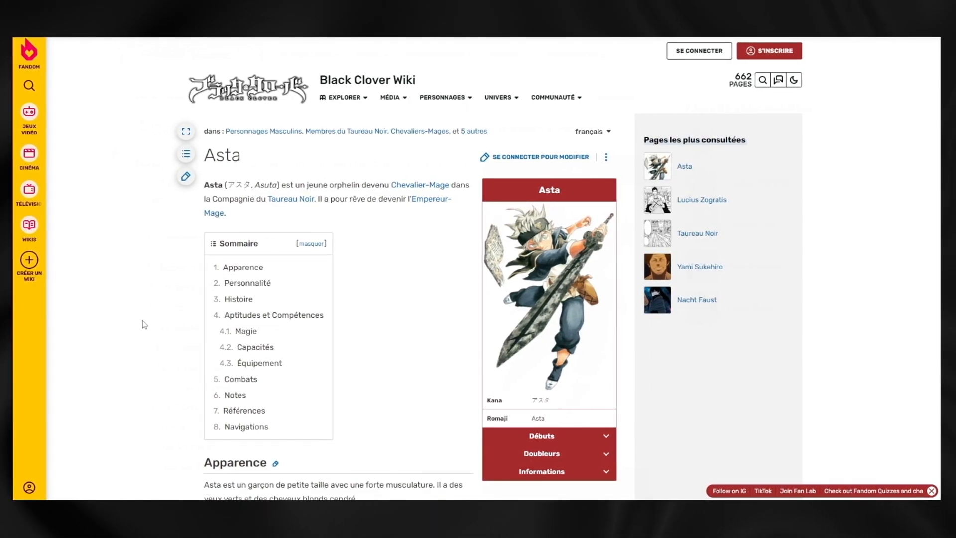
scroll(145, 324, down, 3)
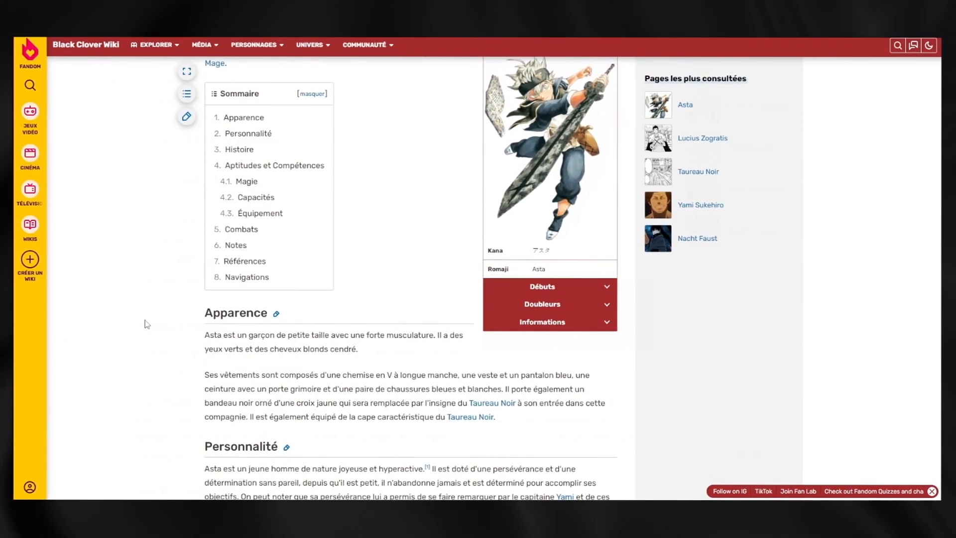
scroll(146, 321, up, 1)
scroll(146, 323, down, 1)
scroll(150, 358, up, 3)
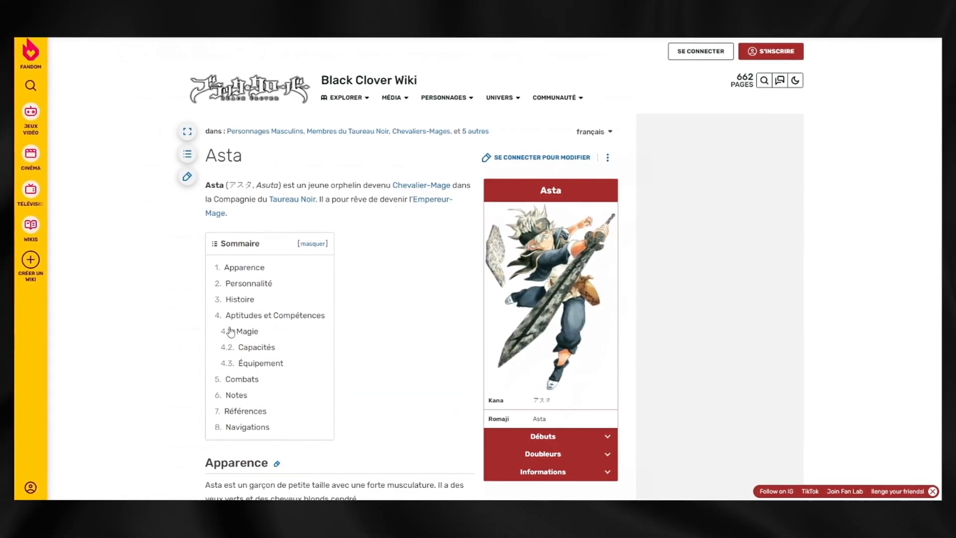
drag(317, 81, 395, 81)
key(ctrl+c)
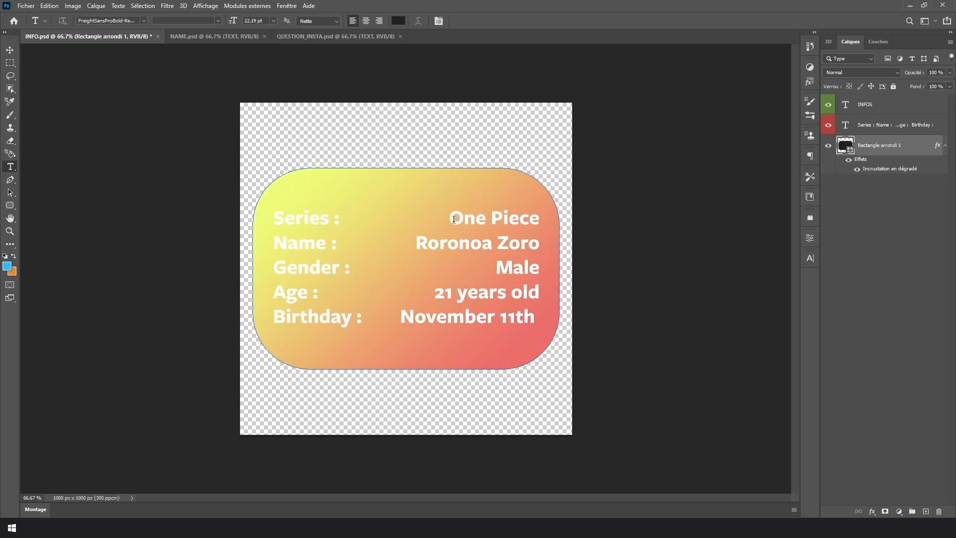
Fill in the card's info with series "Black Clover", name "Asta", age "18 years old" and birthday "October 4th".
drag(454, 219, 544, 226)
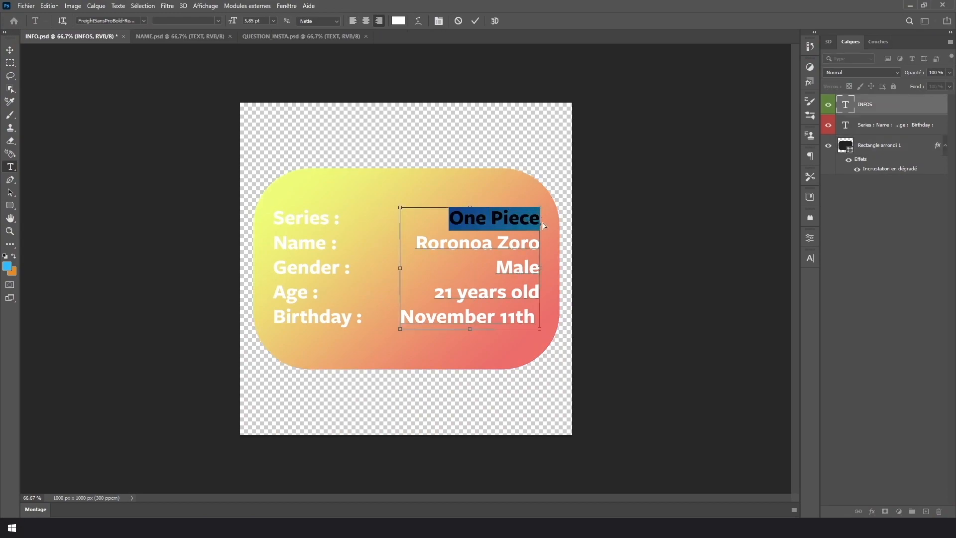
key(ctrl+v)
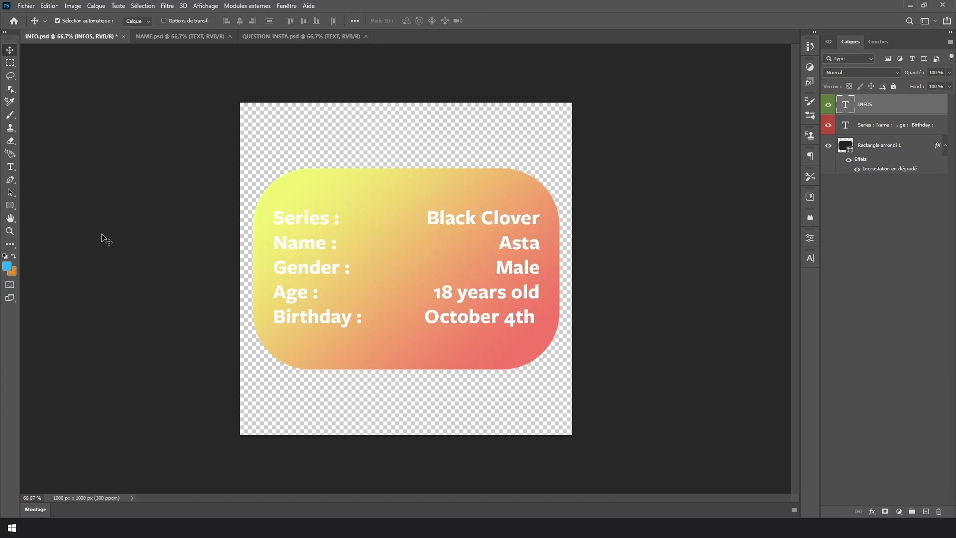
click(22, 5)
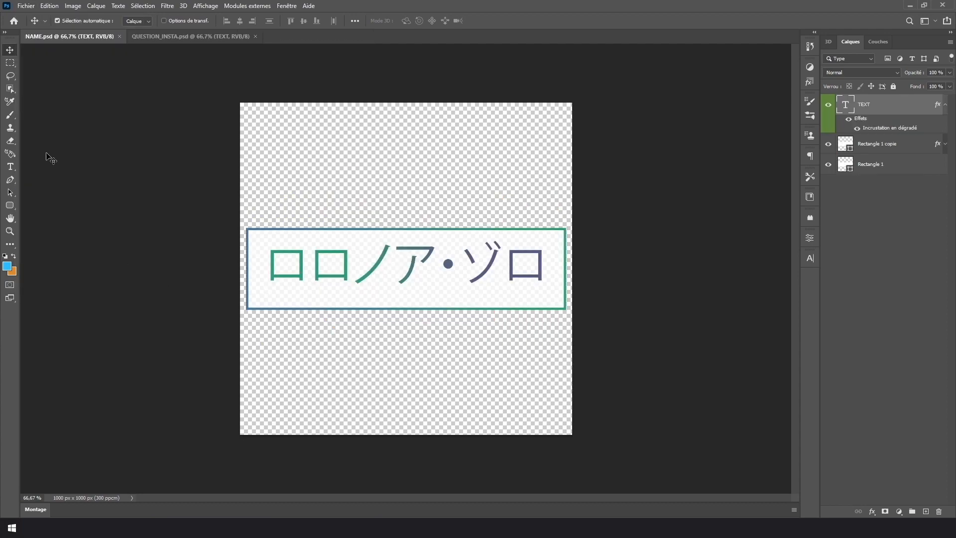
Copy Asta's Japanese name アスタ from the introduction of the Black Clover Wiki page in the browser.
click(12, 169)
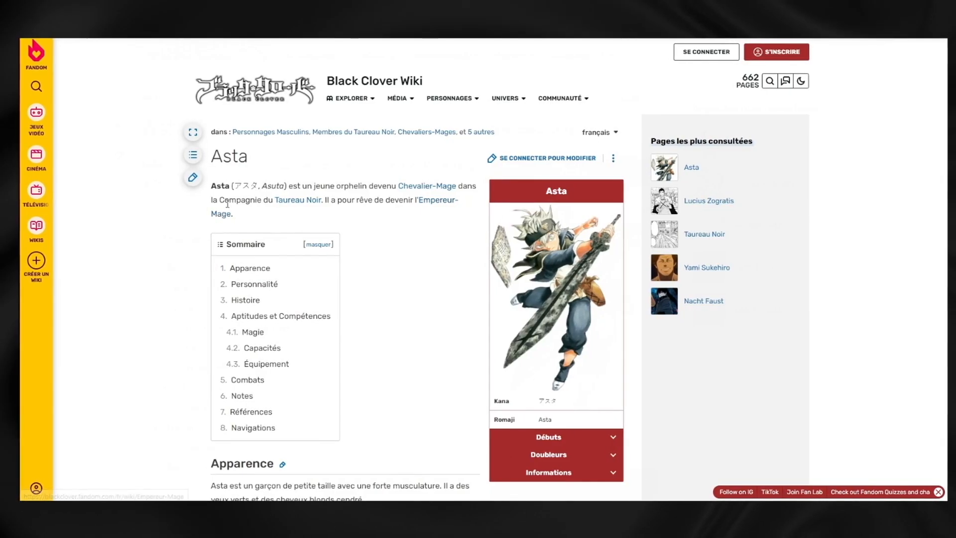
double_click(233, 186)
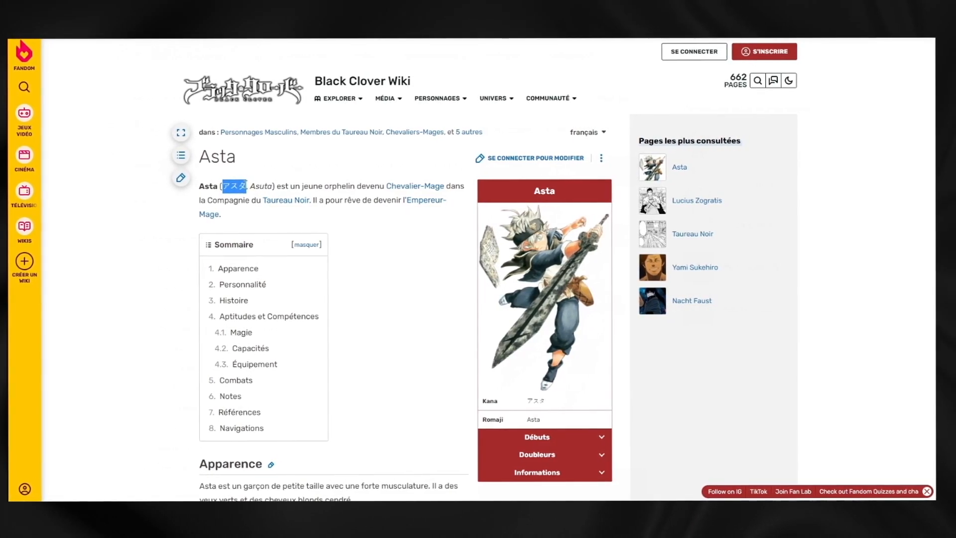
double_click(238, 187)
key(ctrl+c)
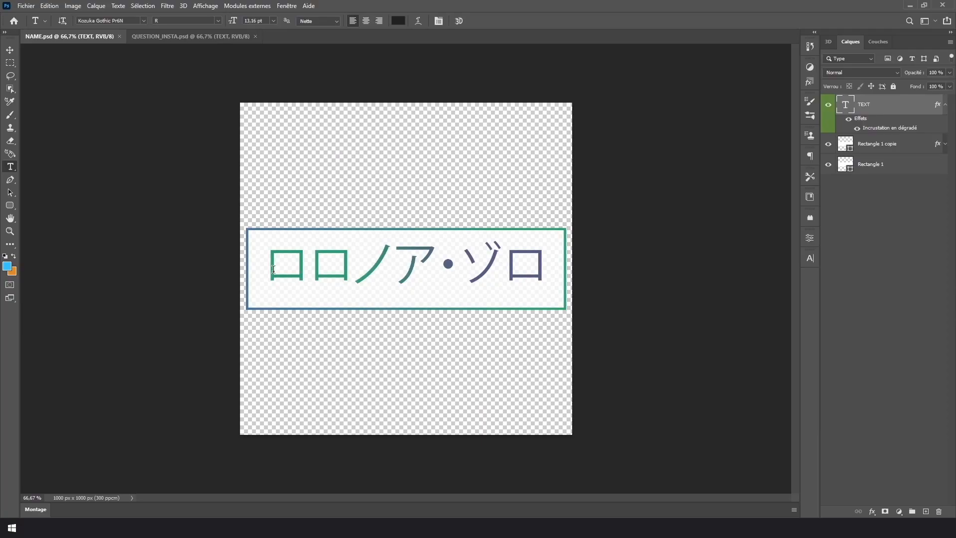
Replace the katakana name in NAME.psd with アスタ and centre the text horizontally in its frame.
drag(265, 264, 546, 258)
key(ctrl+v)
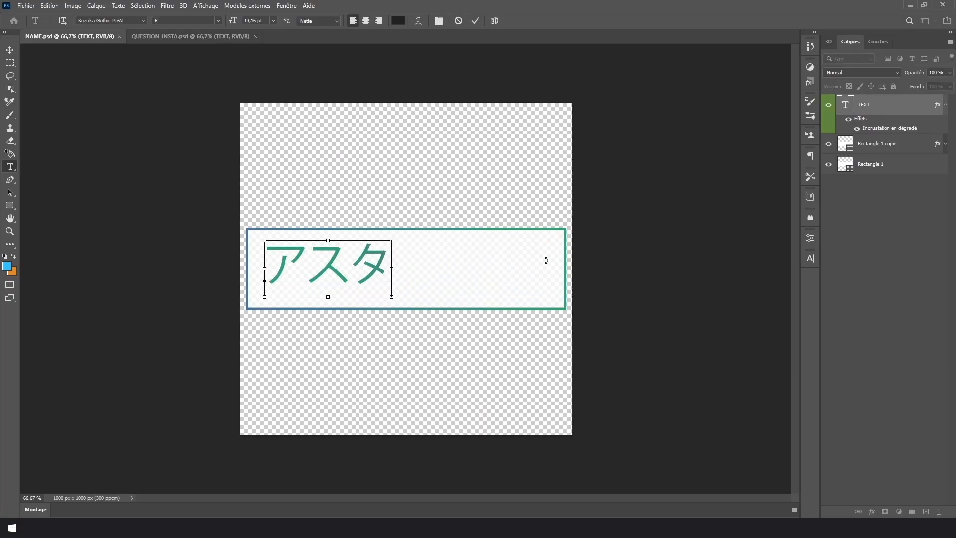
click(13, 52)
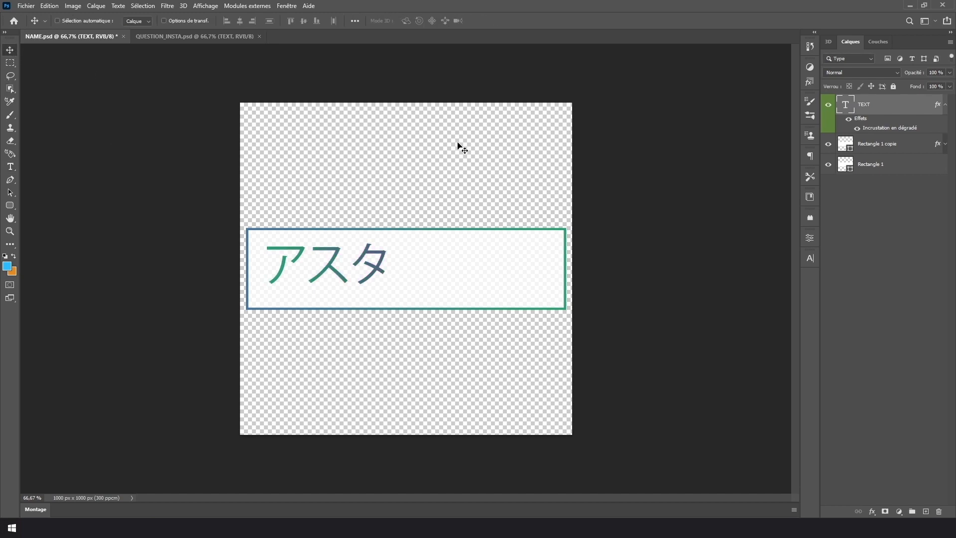
key(ctrl+t)
drag(362, 267, 438, 266)
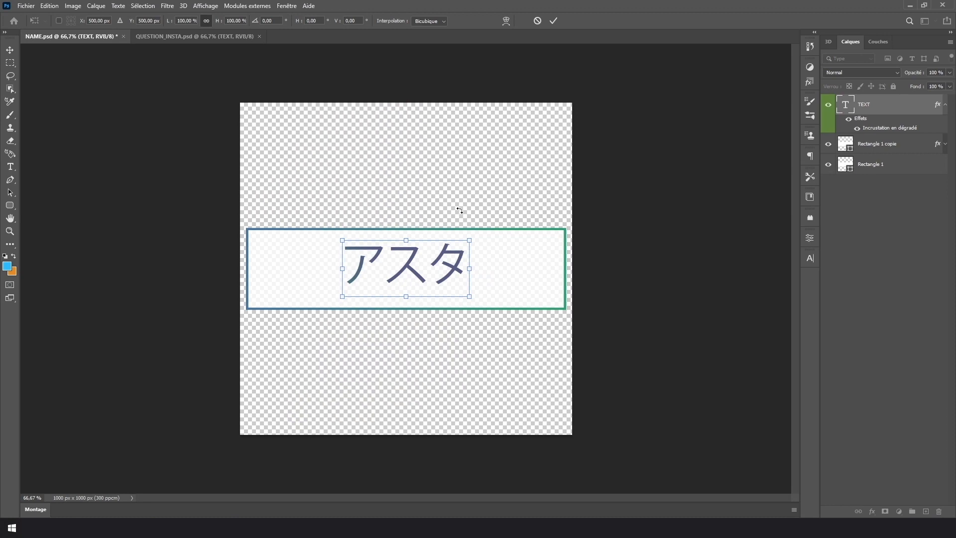
key(Return)
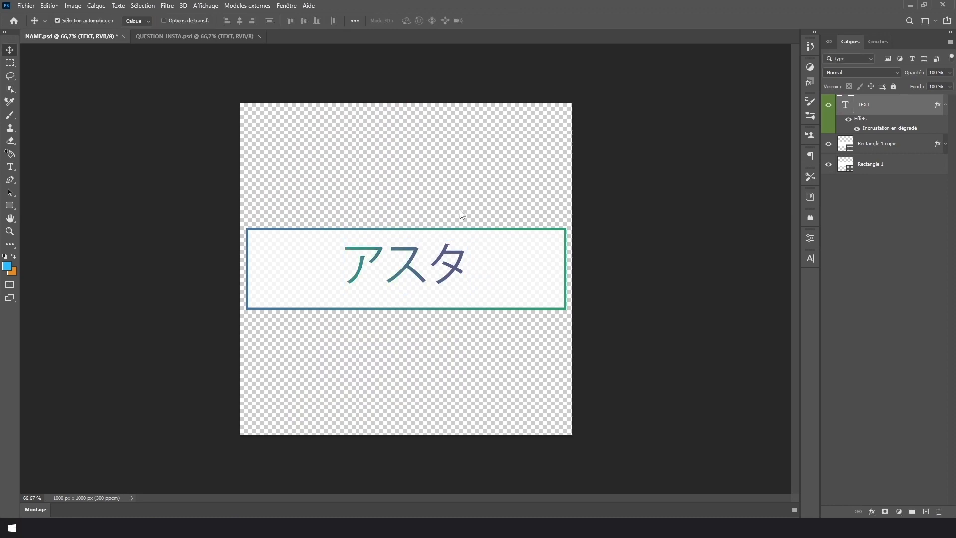
Embed the COLORS palette image, scale it down and place it over the right part of the canvas as a colour reference.
click(24, 6)
click(91, 203)
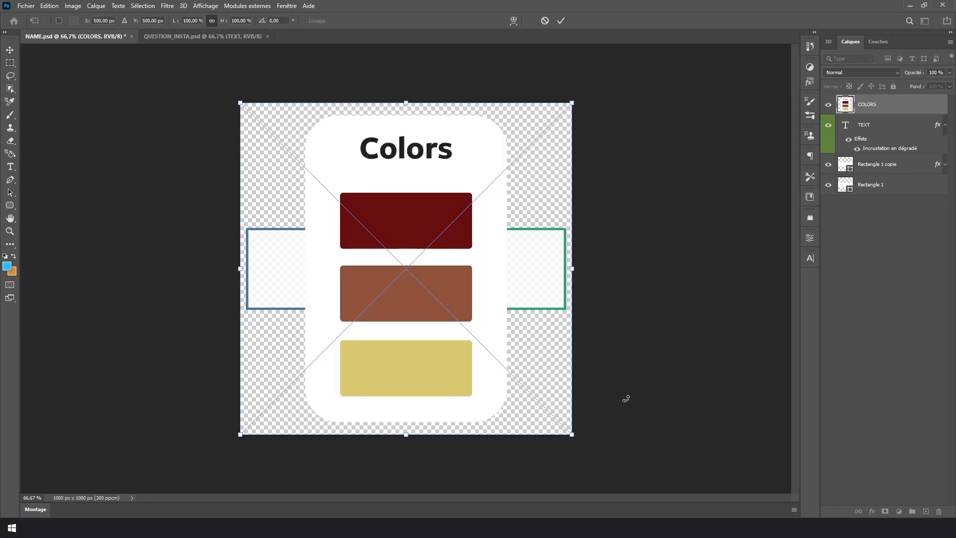
drag(238, 269, 342, 271)
drag(453, 271, 515, 227)
key(Return)
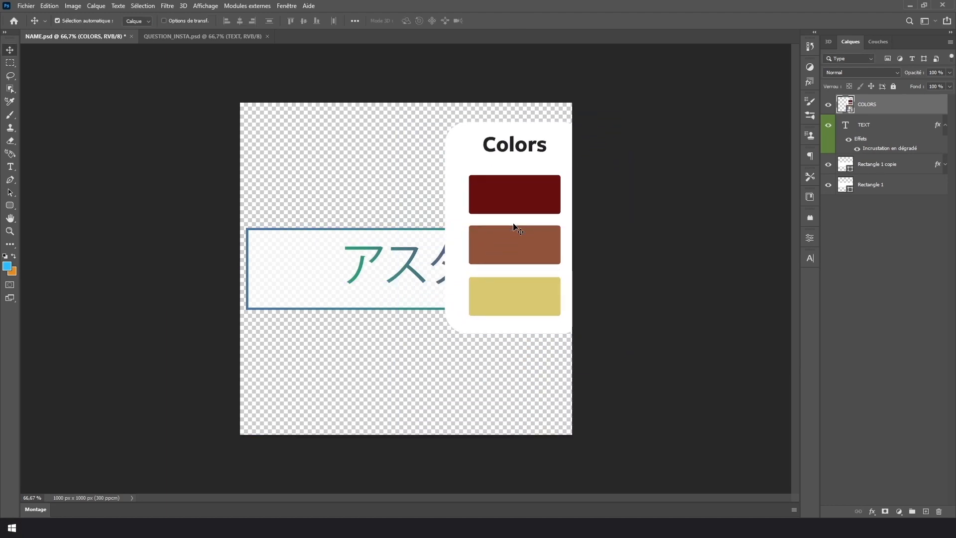
Set the starting stop of the Rectangle 1 copie stroke gradient to the palette's dark red swatch.
click(875, 167)
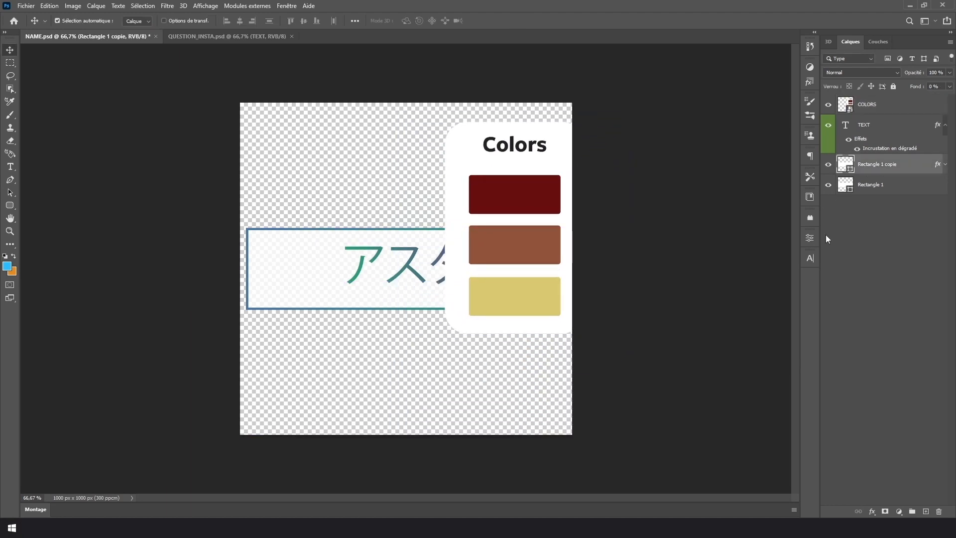
double_click(915, 171)
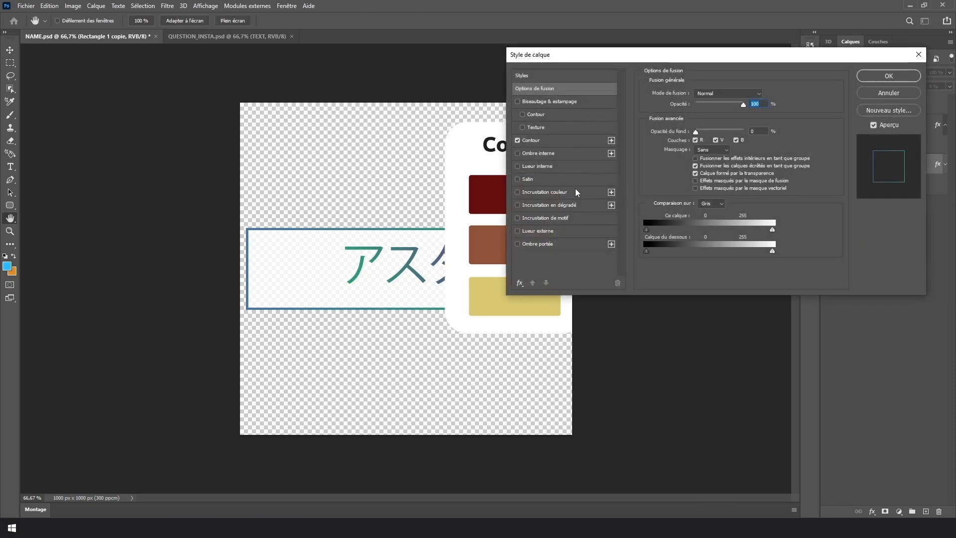
click(560, 141)
click(688, 166)
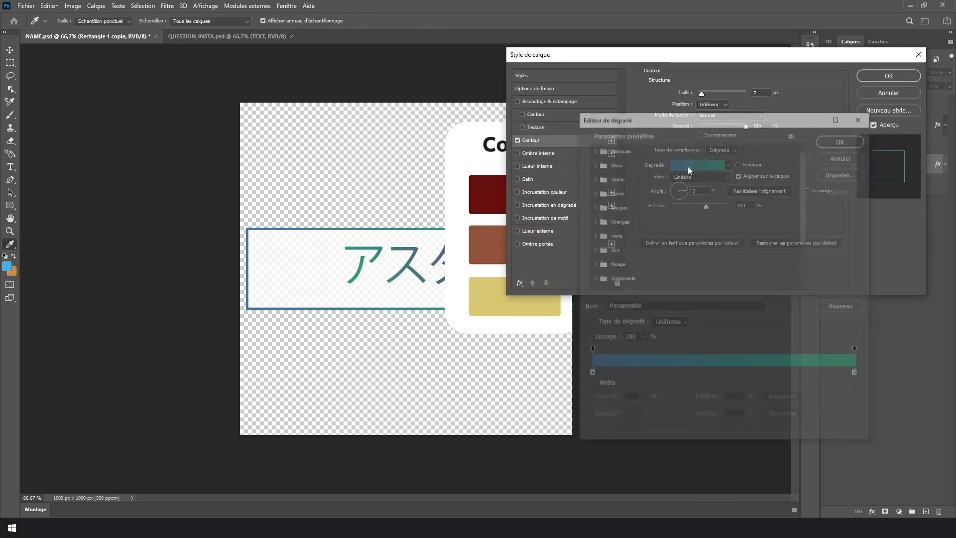
double_click(591, 375)
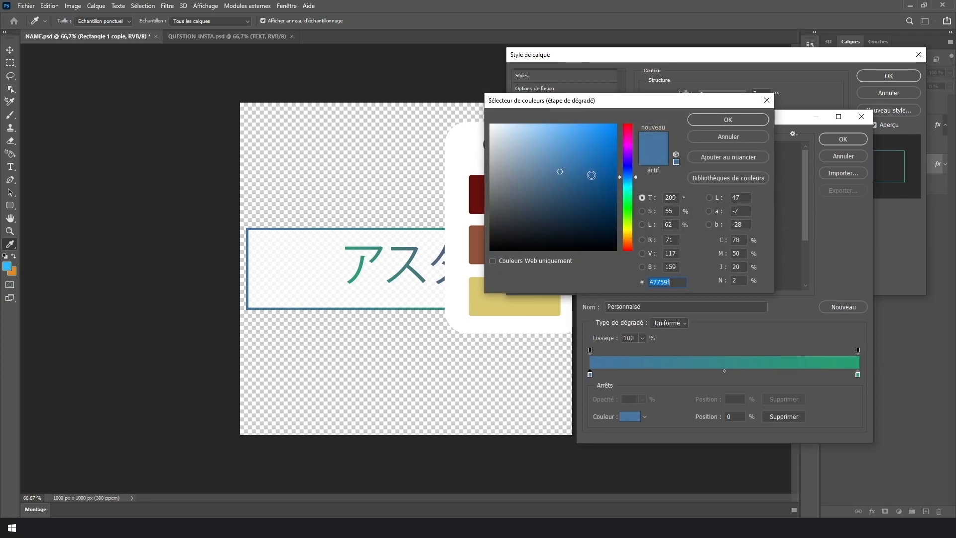
click(476, 186)
click(728, 120)
Set the end stop of the frame's stroke gradient to the palette's yellow swatch and apply the layer style.
double_click(858, 375)
click(513, 304)
click(740, 120)
click(844, 139)
click(889, 77)
click(898, 131)
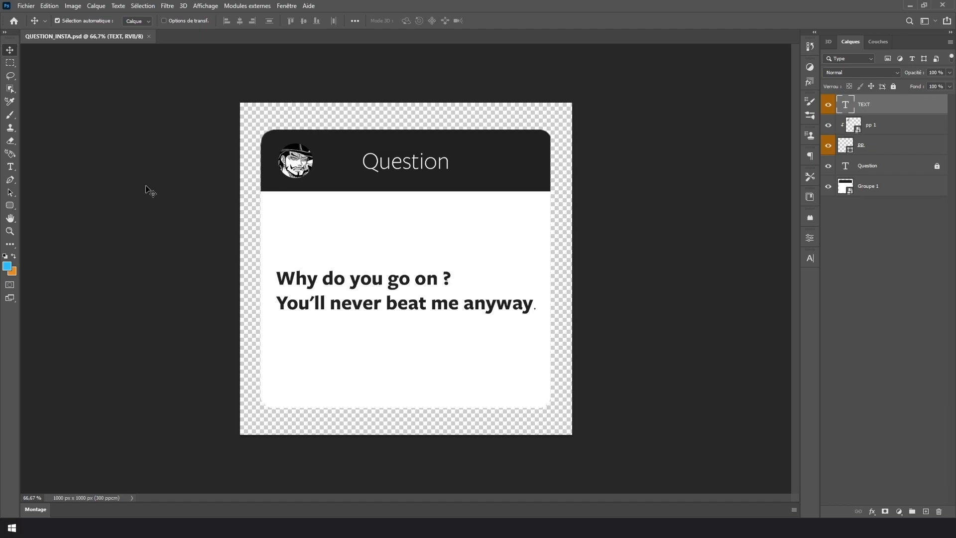
Place the black-and-white manga character image in QUESTION_INSTA.psd, directly beneath the TEXT layer, and clip it to the profile circle.
drag(149, 191, 480, 189)
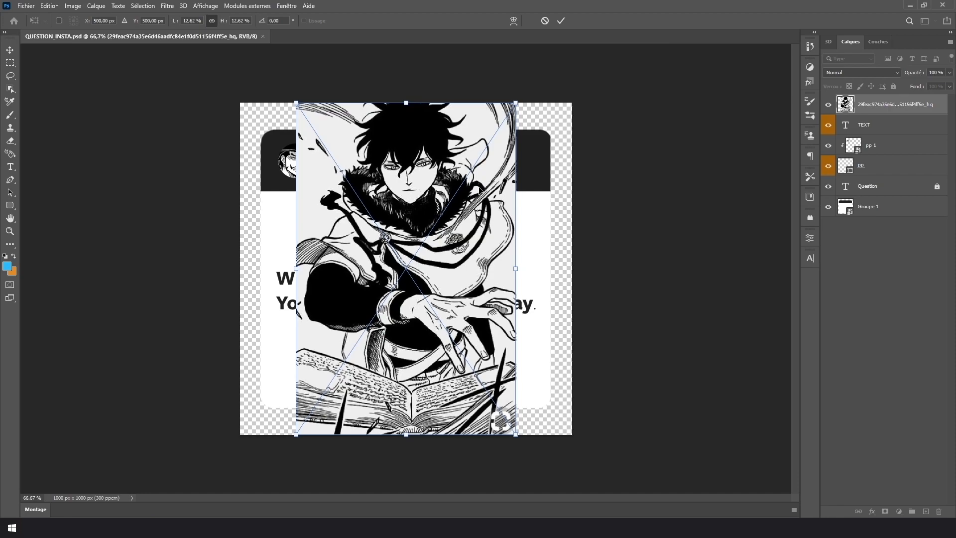
key(Return)
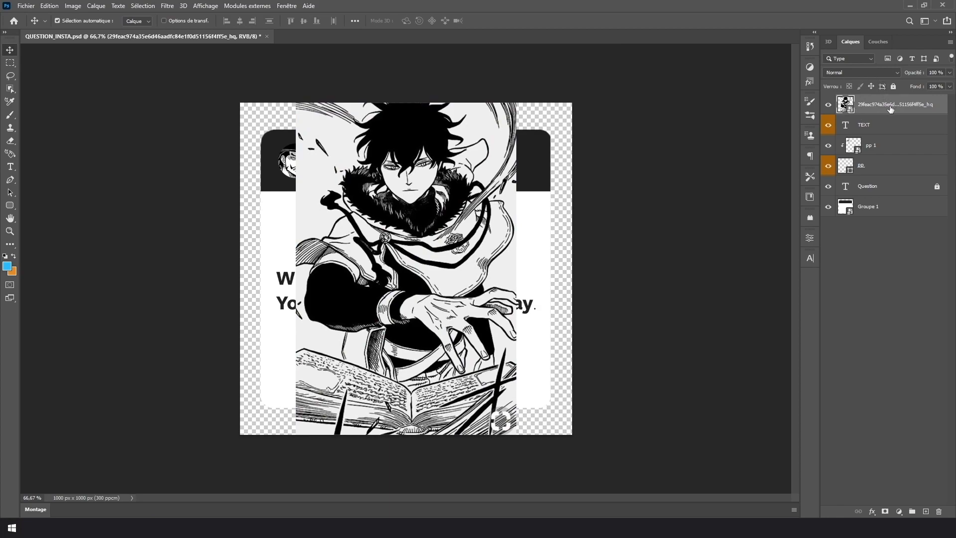
drag(892, 109, 885, 131)
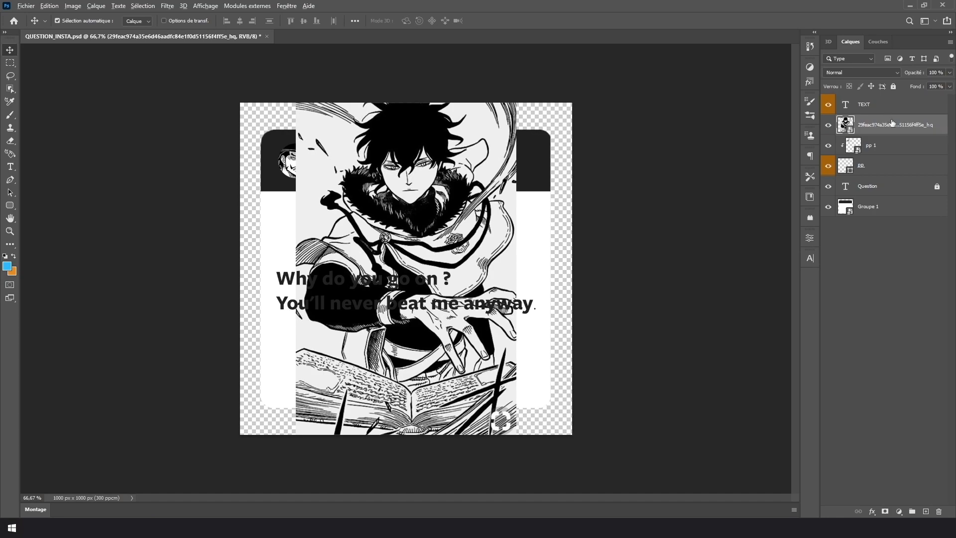
alt+click(891, 131)
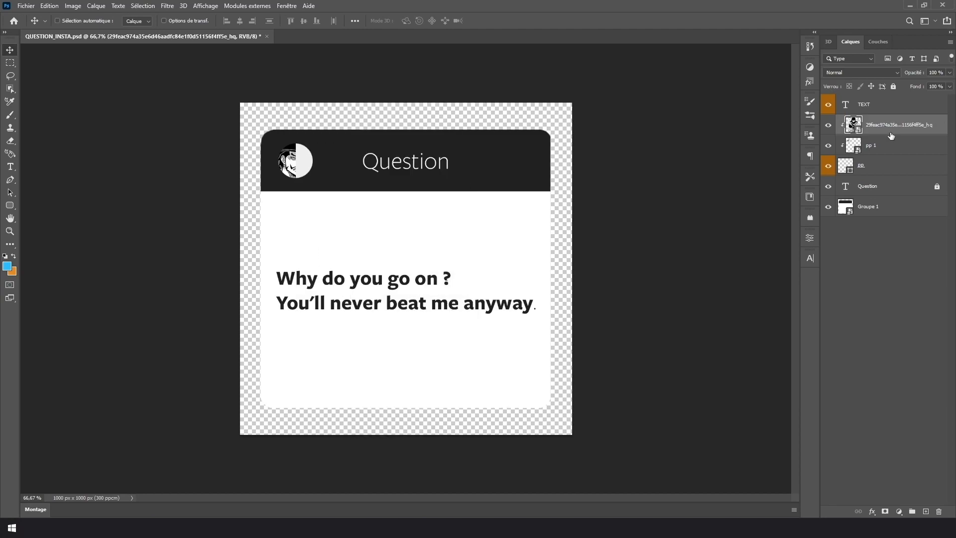
Scale the clipped manga image to about 4.17 %, fit its face in the profile circle and start saving the document as a new file.
key(ctrl+t)
drag(518, 271, 305, 210)
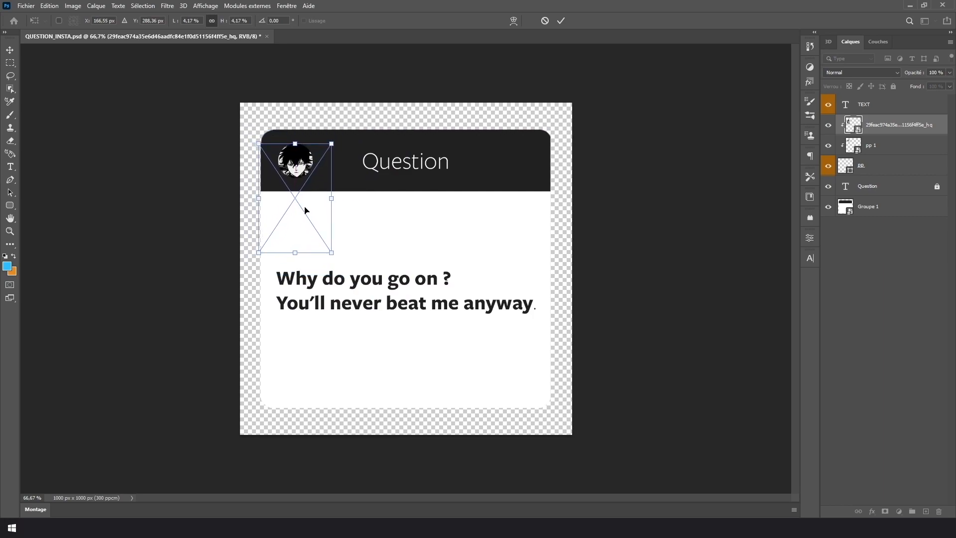
key(Return)
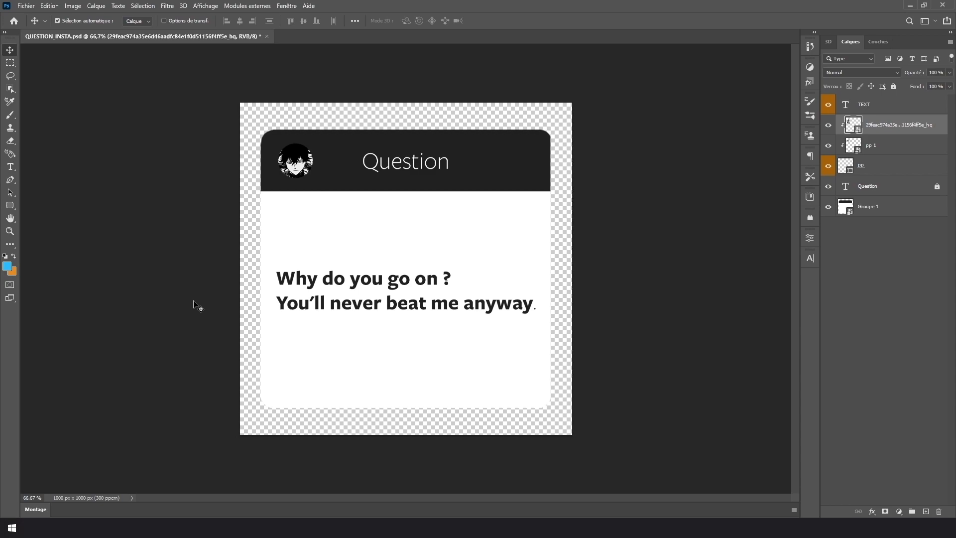
click(26, 6)
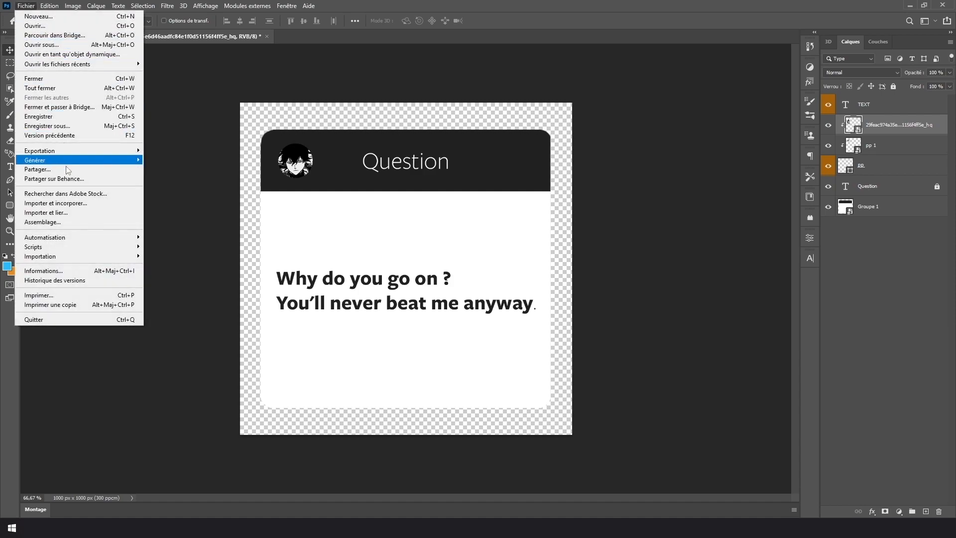
click(65, 126)
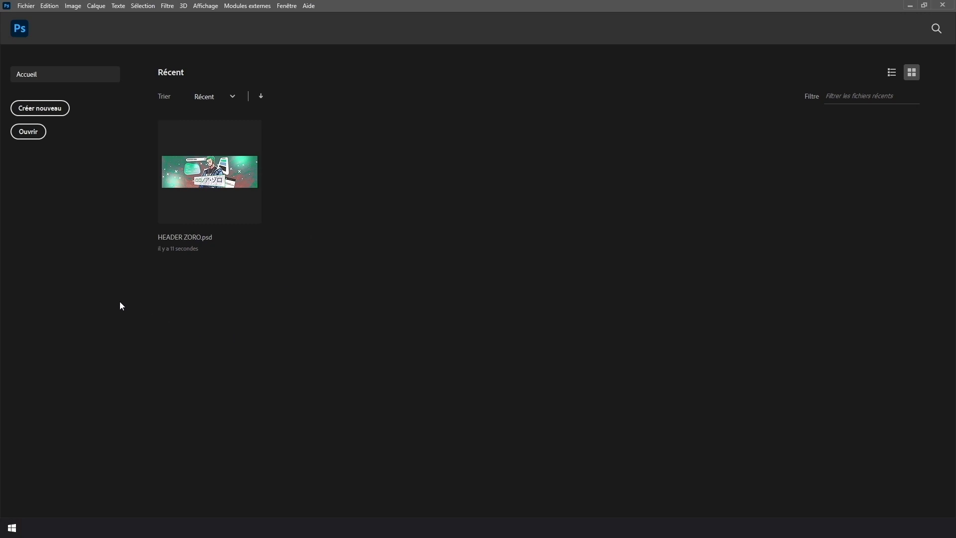
Create a new landscape document of 1500 x 500 px at 300 pixels per inch with a white background.
click(56, 108)
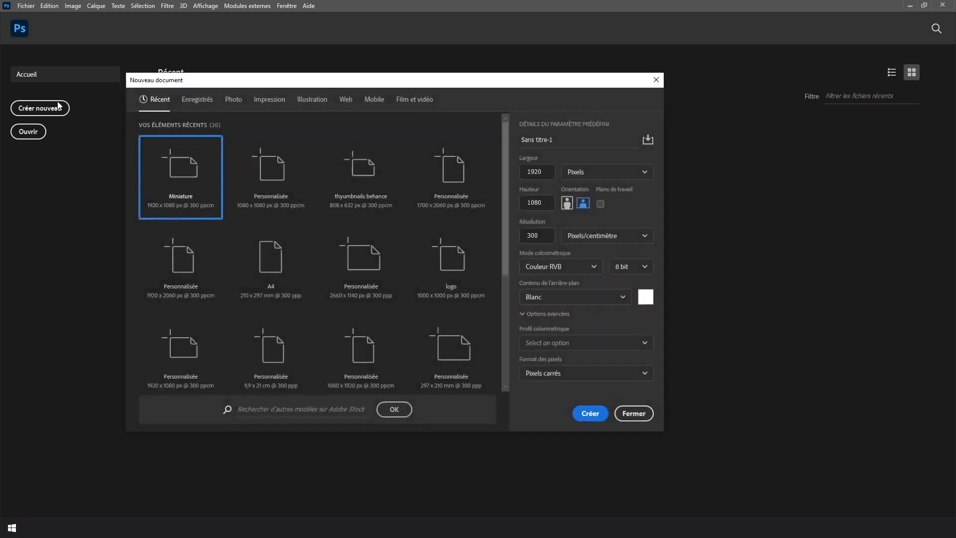
click(537, 171)
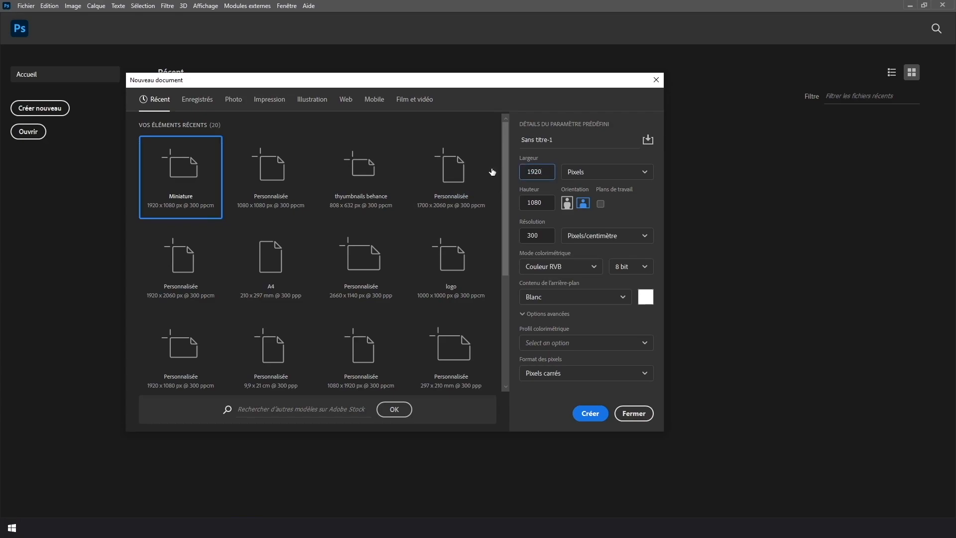
text(1500)
key(Tab)
text(500)
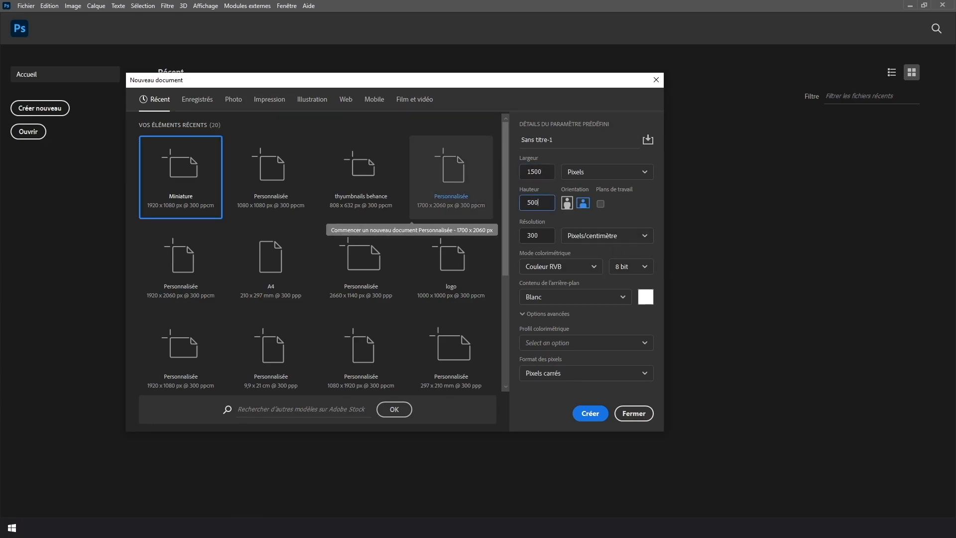
click(583, 203)
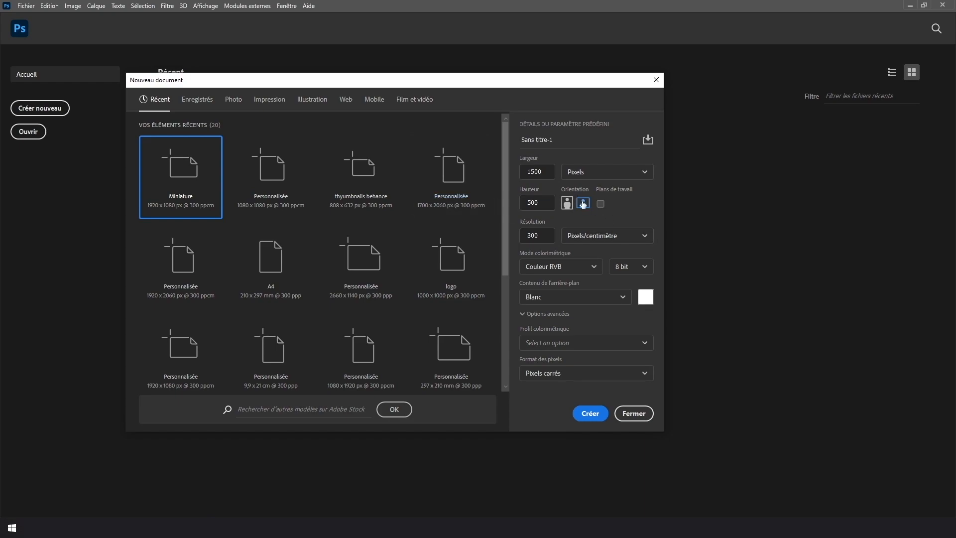
click(593, 236)
click(589, 257)
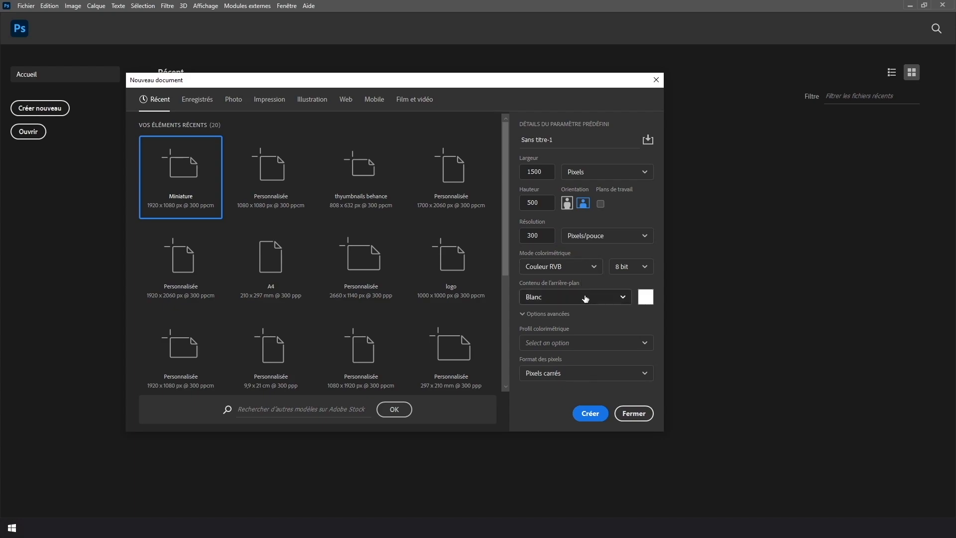
click(591, 413)
Place sunset wallpaper 1 from the WALLPAPER folder as an embedded image and scale it to about 45.29 % to cover the canvas.
click(26, 5)
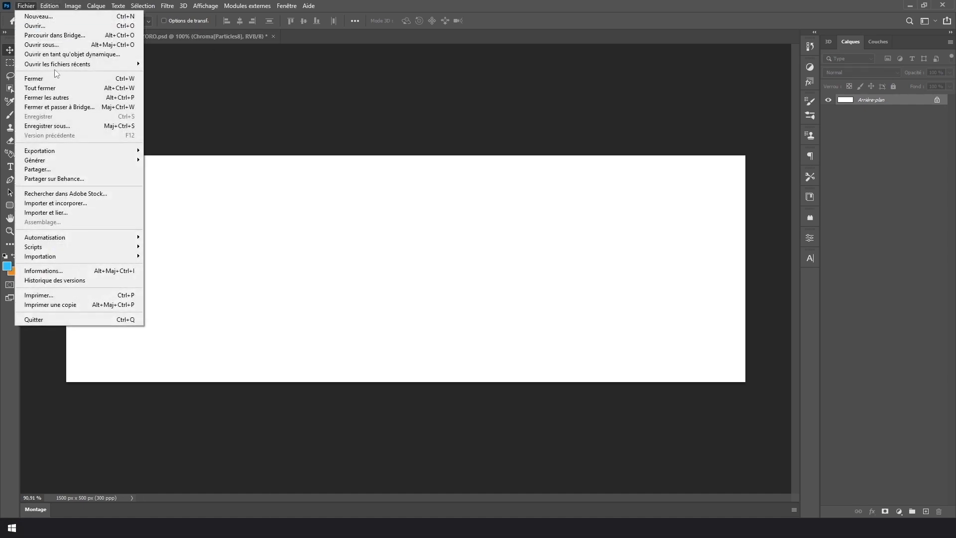
click(103, 203)
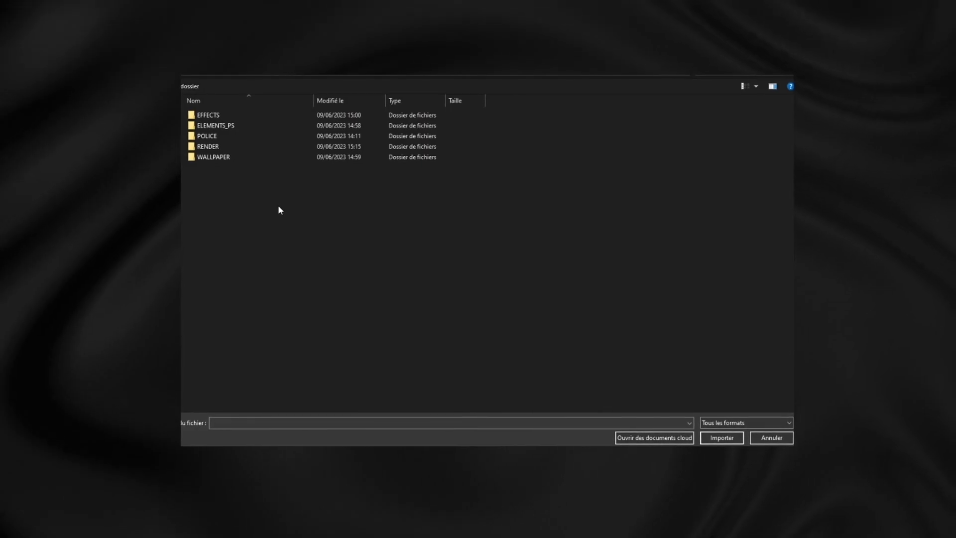
double_click(251, 157)
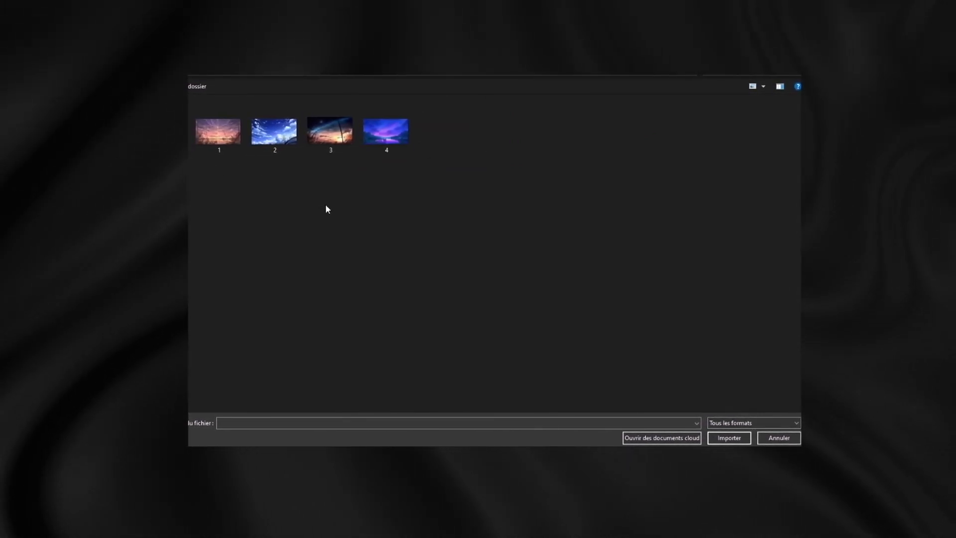
click(219, 131)
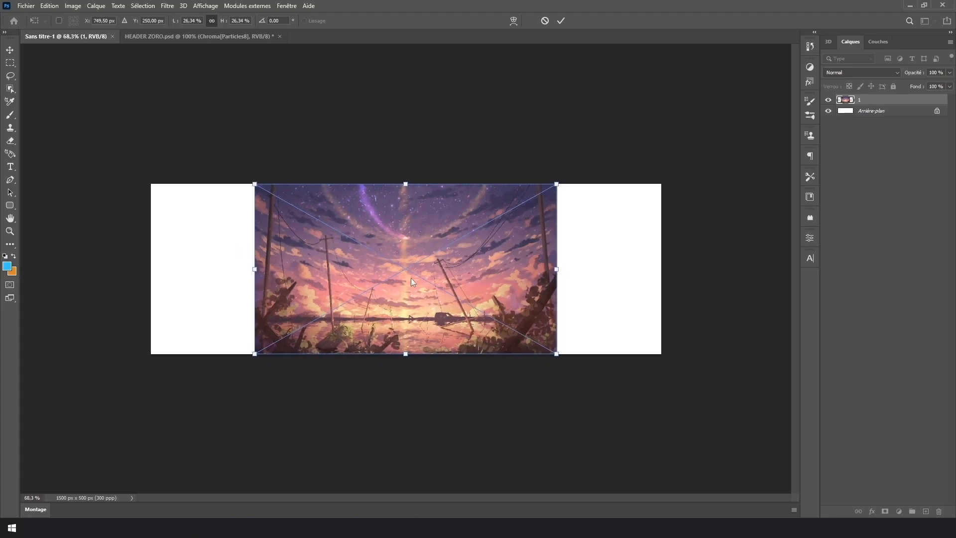
drag(406, 184, 420, 58)
drag(416, 92, 417, 154)
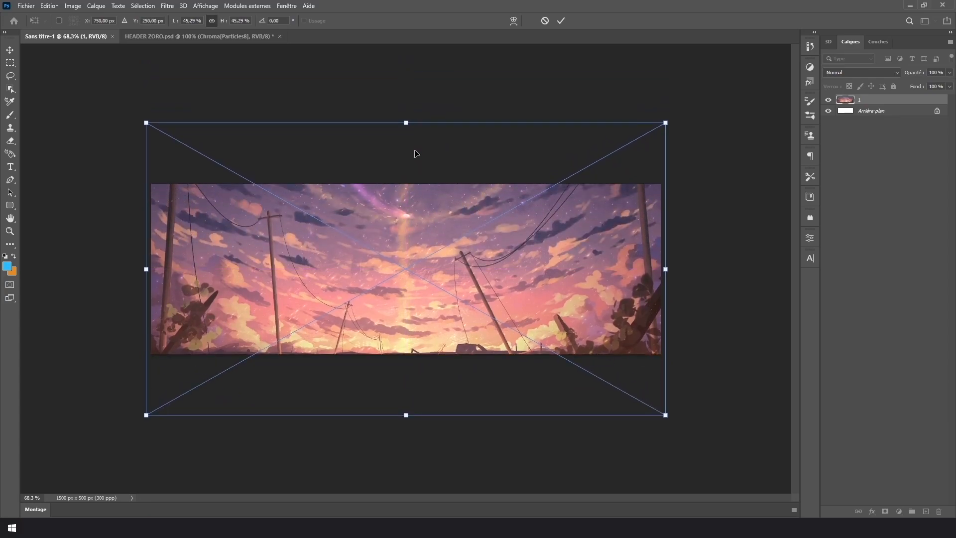
key(Return)
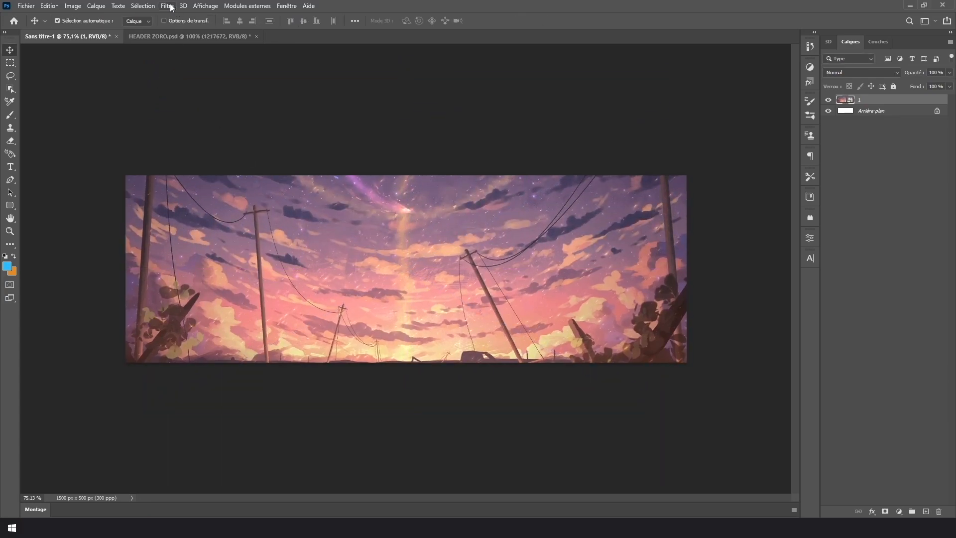
Apply a Gaussian blur with a radius of 3.6 pixels to the wallpaper layer.
click(168, 6)
mouse_move(233, 162)
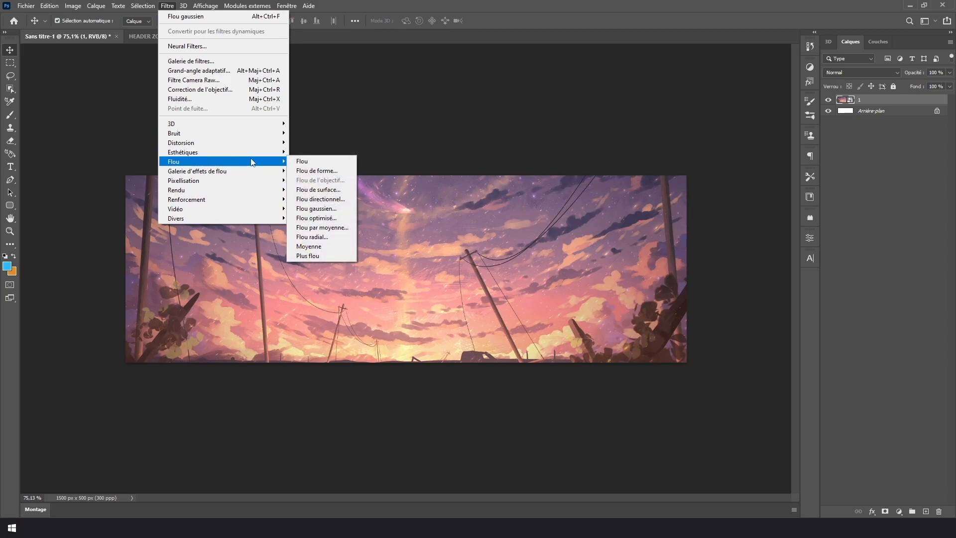
click(319, 209)
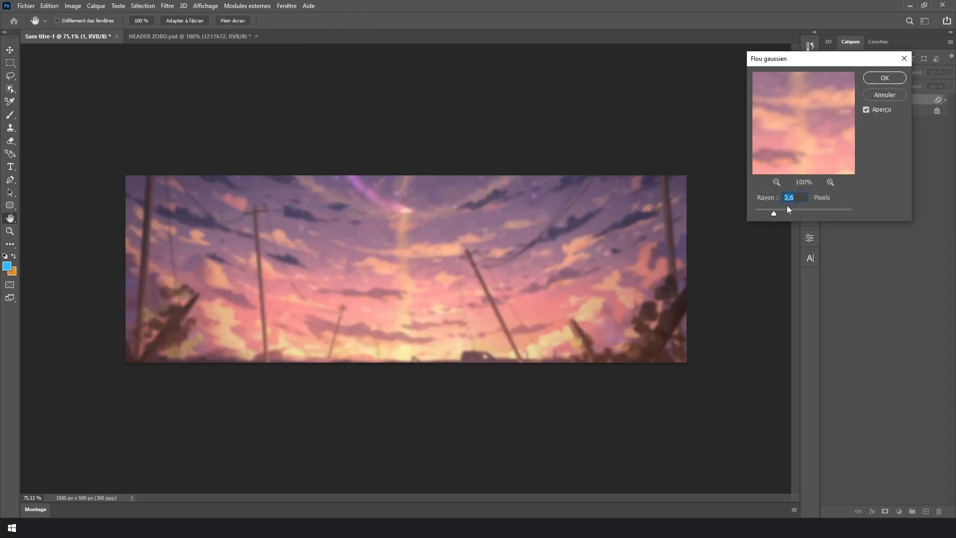
click(884, 79)
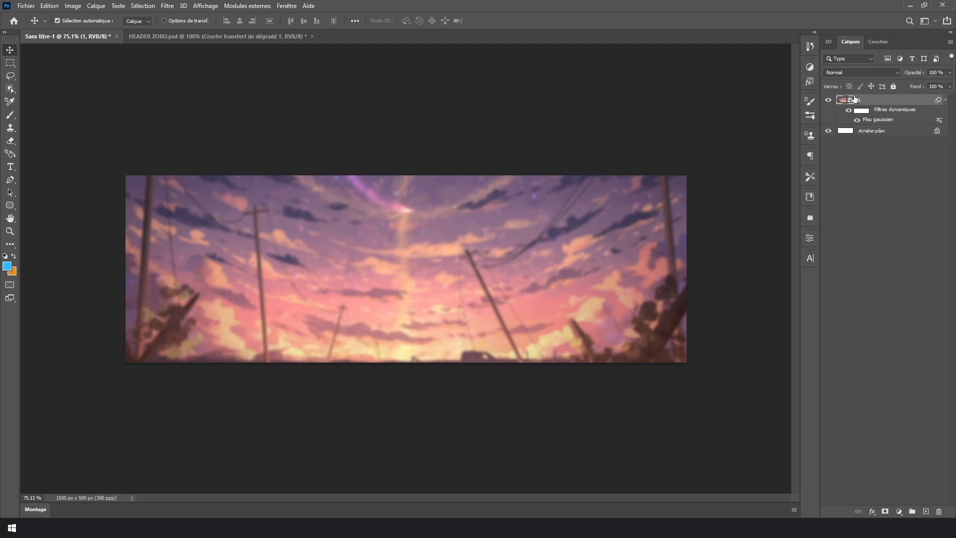
Add a Black & White adjustment layer with default settings above the blurred wallpaper.
click(899, 512)
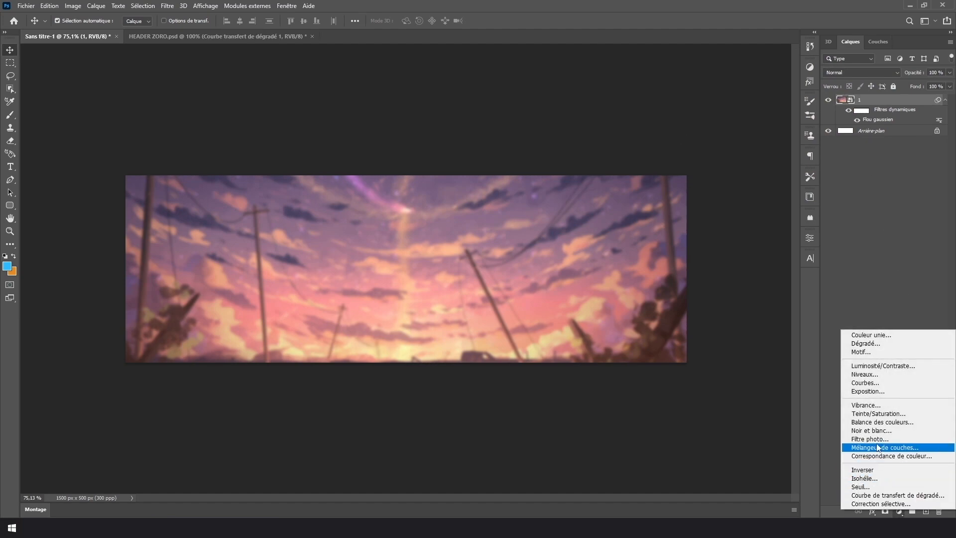
click(865, 432)
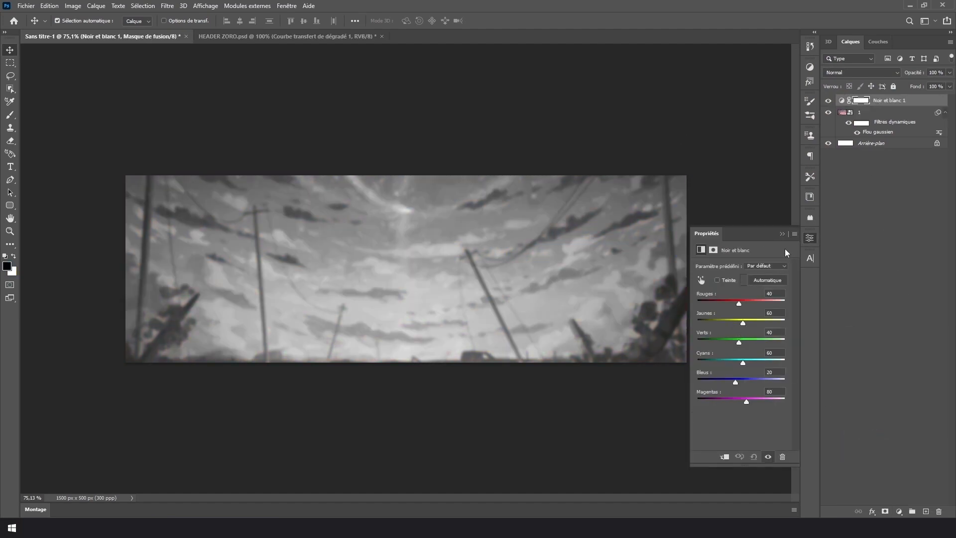
click(783, 234)
scroll(600, 390, up, 1)
Add a gradient map adjustment layer above the Black & White layer and load the Rouge_06 preset in its gradient editor.
click(899, 512)
click(896, 502)
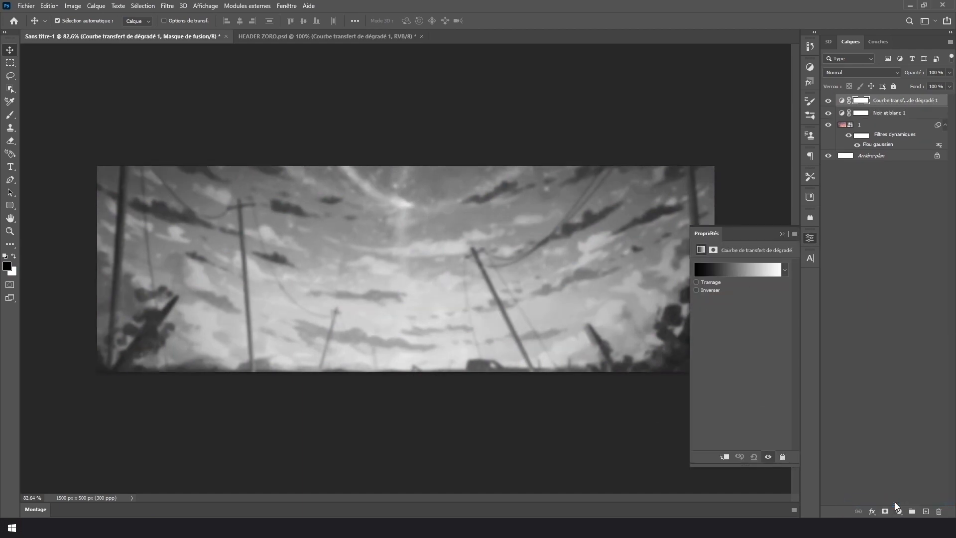
click(731, 272)
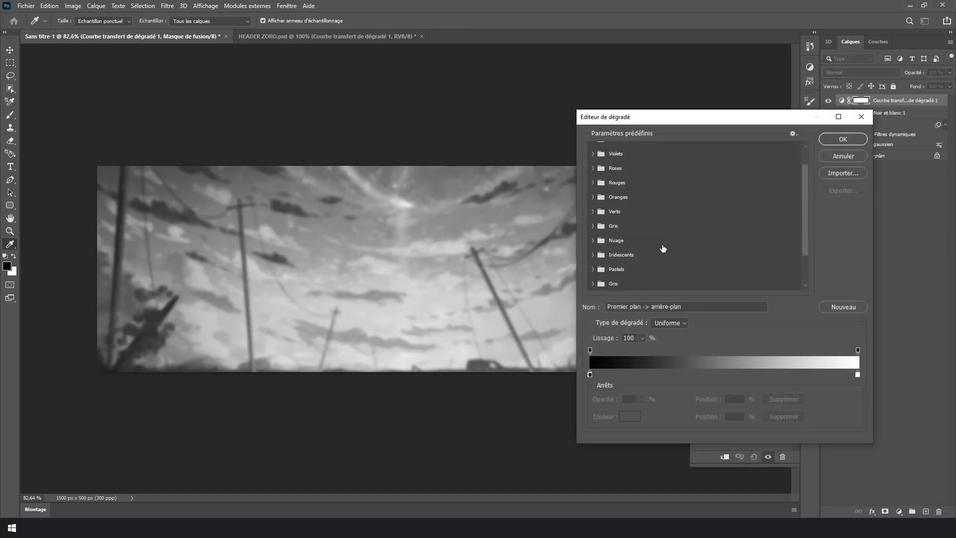
scroll(653, 247, up, 2)
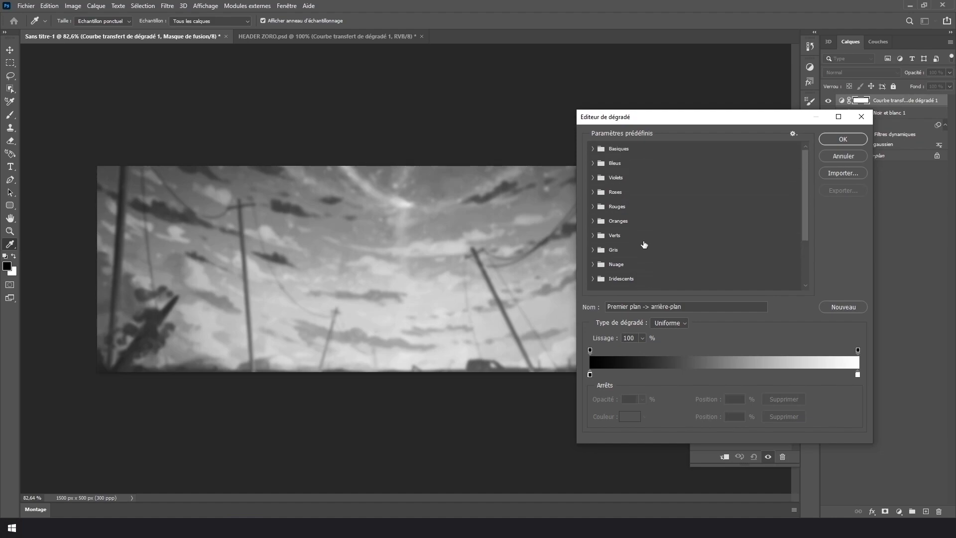
click(592, 220)
click(593, 206)
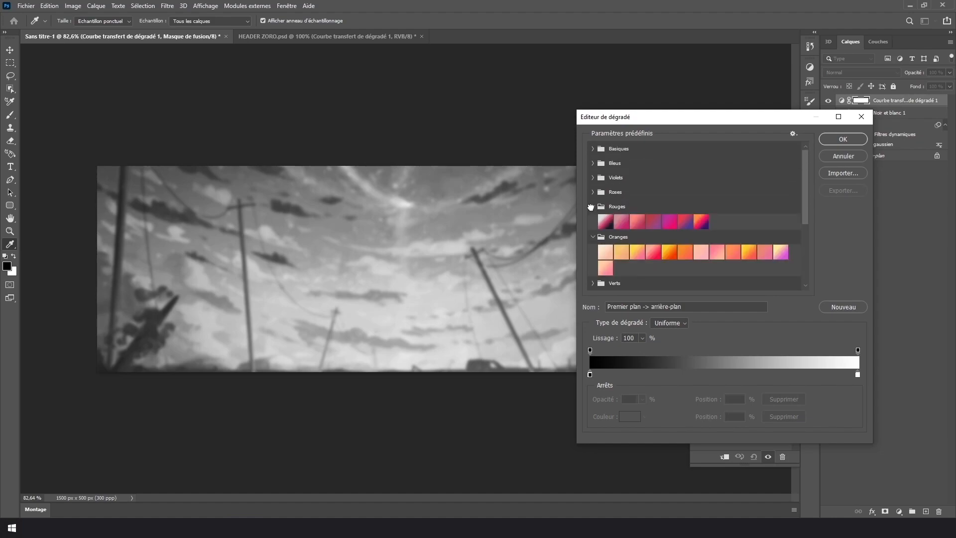
click(605, 219)
click(620, 219)
click(685, 220)
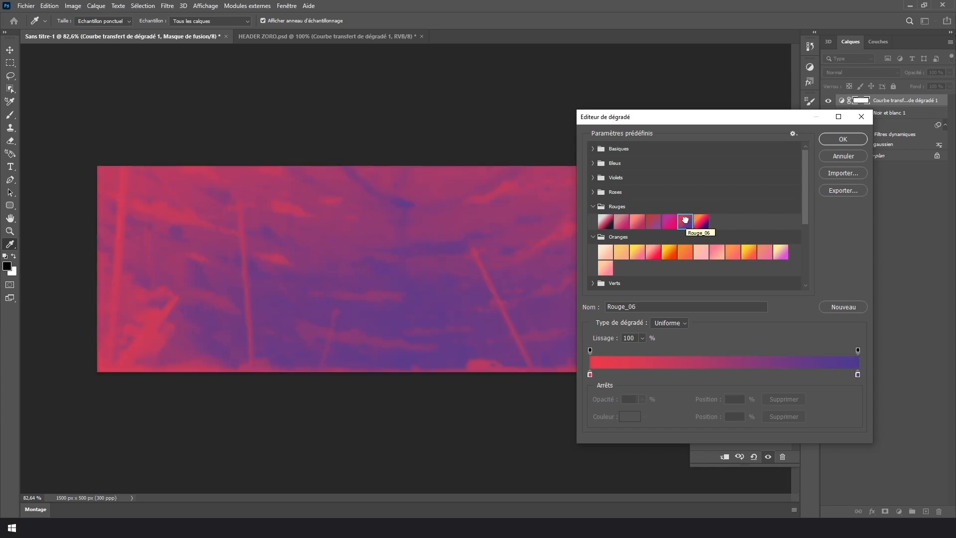
click(703, 222)
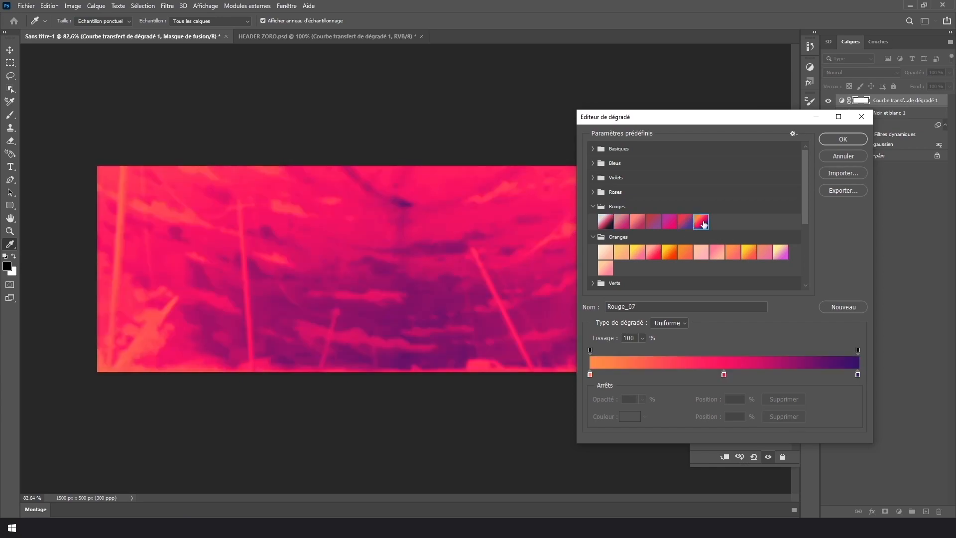
click(688, 220)
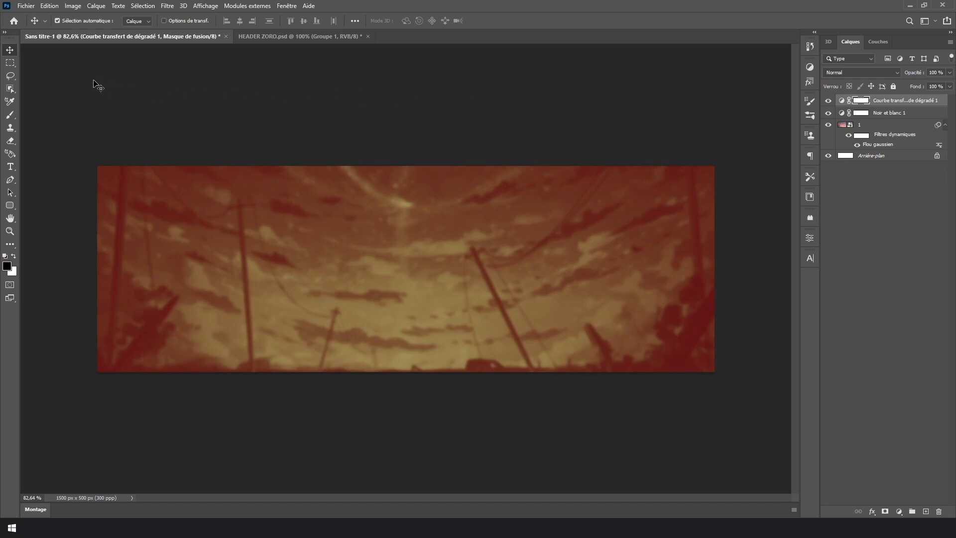
Embed EFFECT_1 from the EFFECTS folder, scale it to about 25.17 % and position its crosses over the canvas's left half.
click(26, 6)
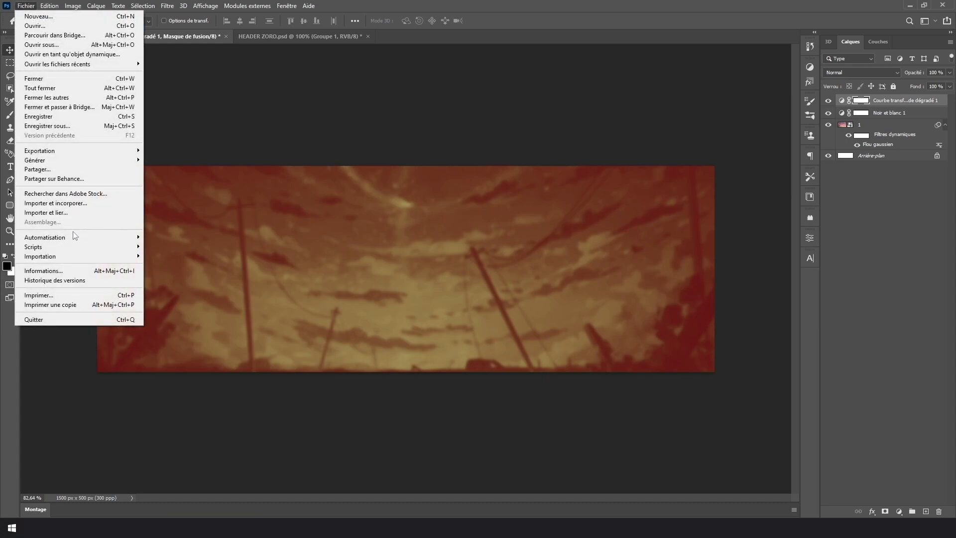
click(73, 203)
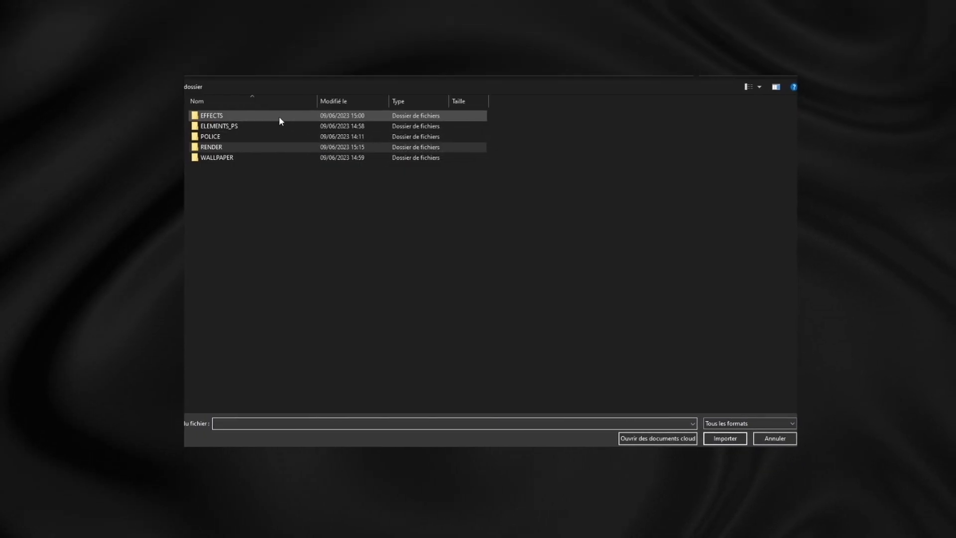
double_click(279, 115)
click(211, 141)
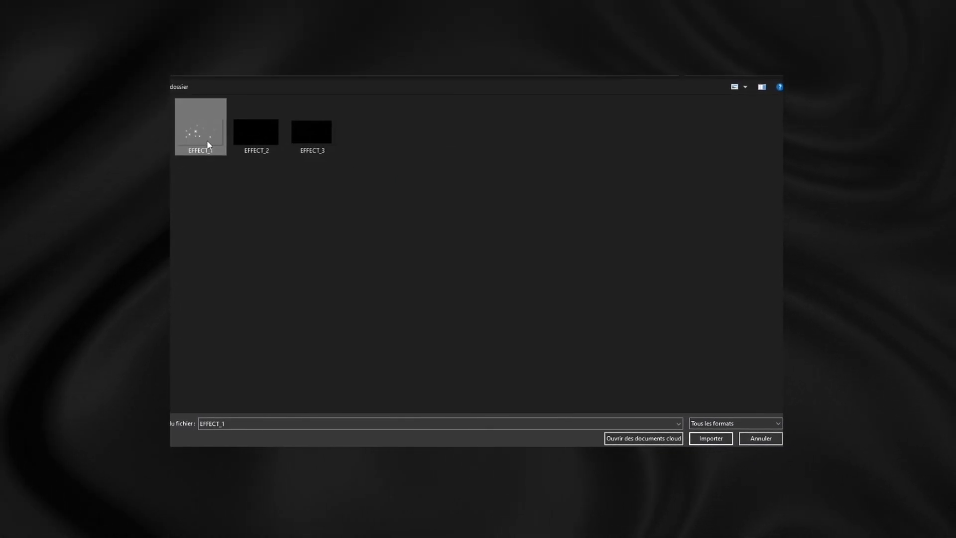
key(Return)
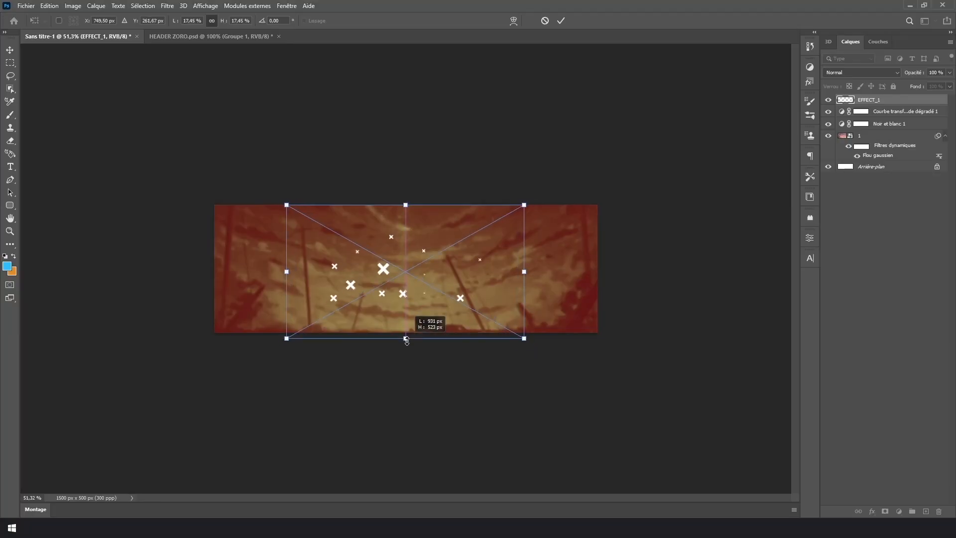
drag(405, 336, 361, 329)
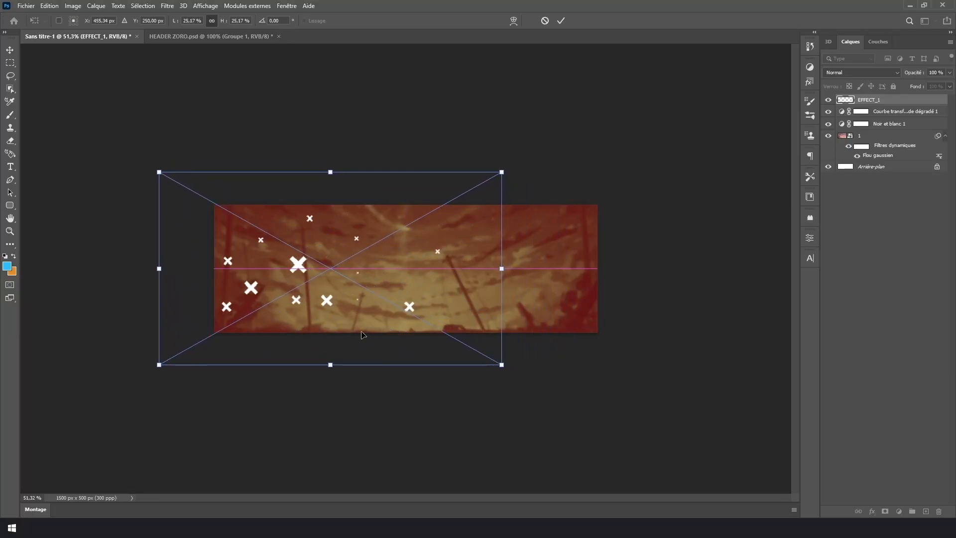
key(Return)
Duplicate the EFFECT_1 layer, rotate the copy 180 degrees and position its crosses over the canvas's right half.
key(ctrl+j)
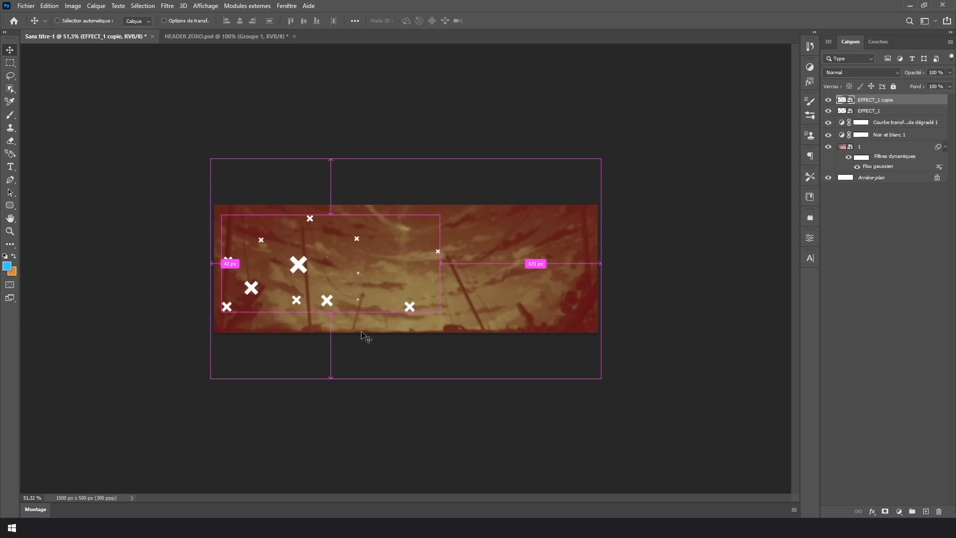
drag(334, 289, 500, 288)
right_click(499, 288)
click(509, 257)
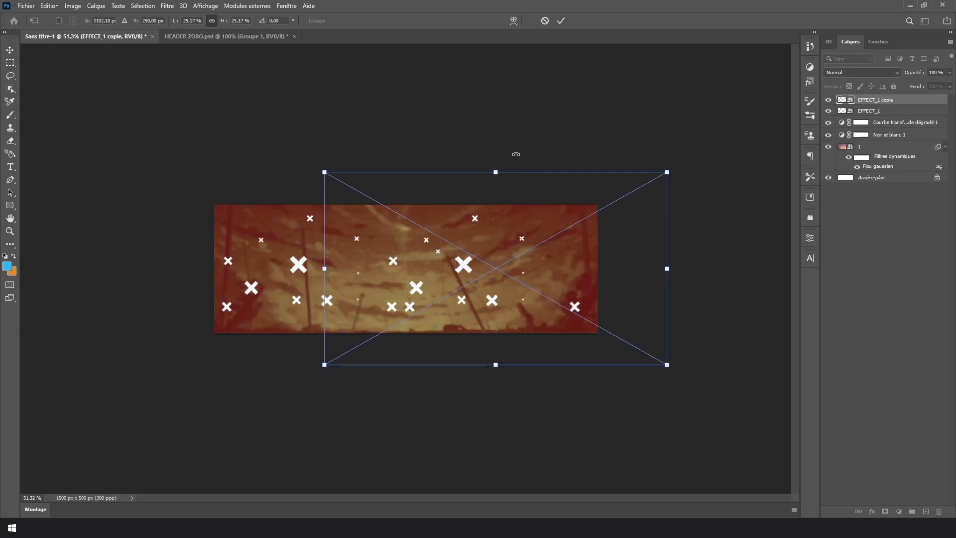
drag(506, 166, 499, 329)
drag(520, 275, 481, 285)
key(Return)
scroll(486, 285, up, 3)
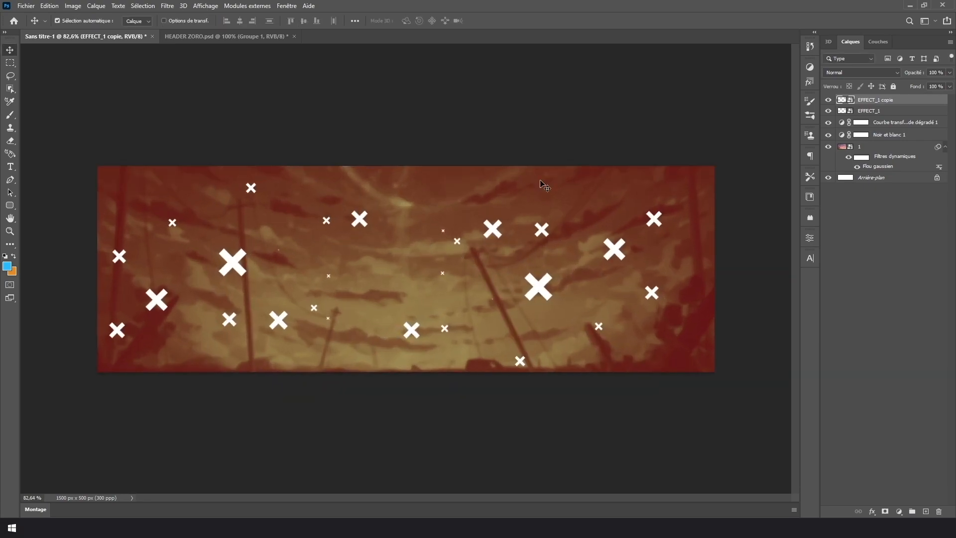
Group the two EFFECT_1 layers and set the group's blend mode to Incrustation (Overlay).
shift+click(898, 113)
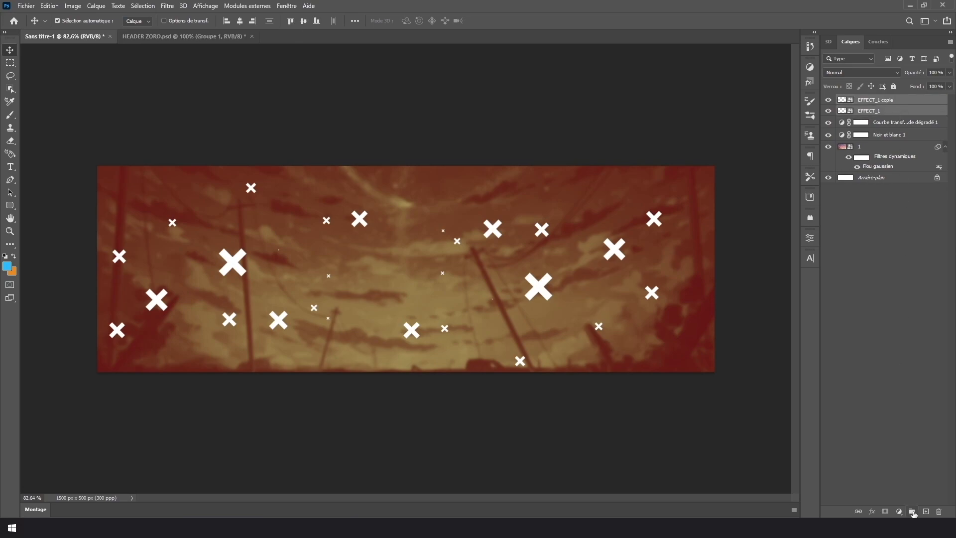
click(912, 512)
click(861, 73)
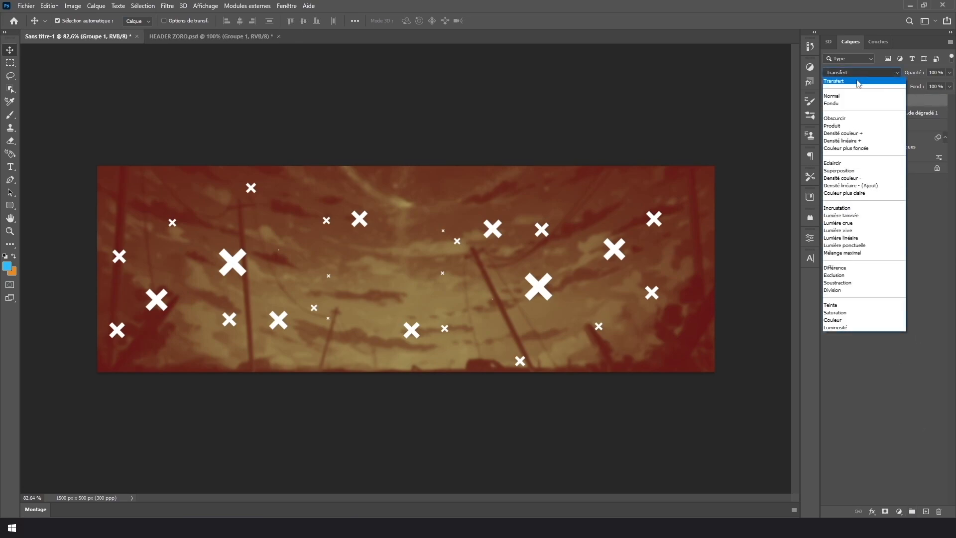
click(857, 209)
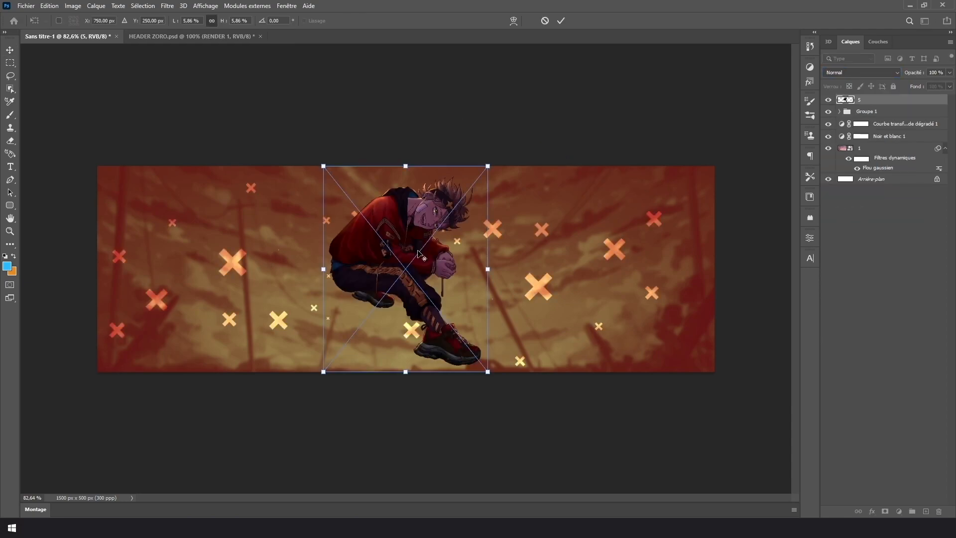
Scale the placed character render 5 to about 9.23 % and position it near the header's center with the legs cropped at the lower edge.
scroll(419, 258, down, 3)
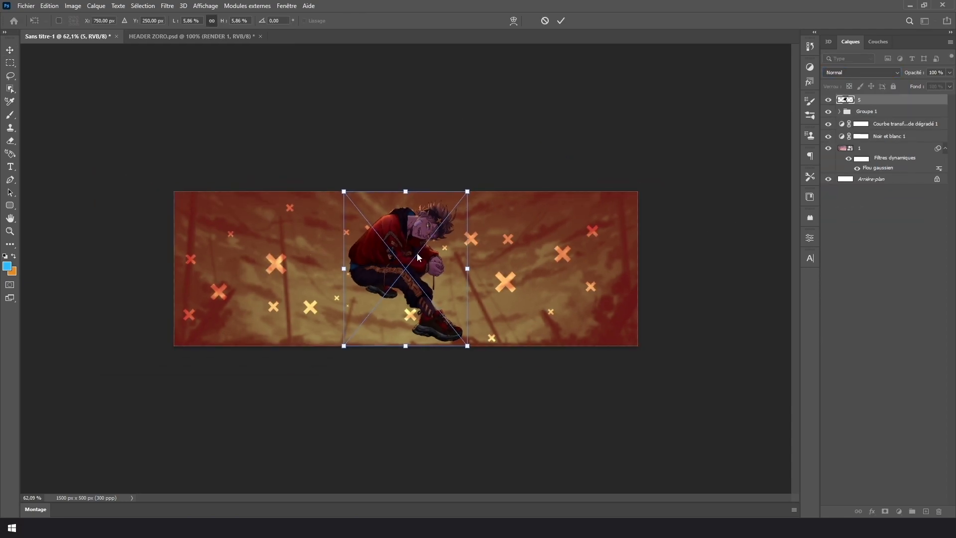
drag(469, 269, 495, 317)
drag(458, 344, 464, 328)
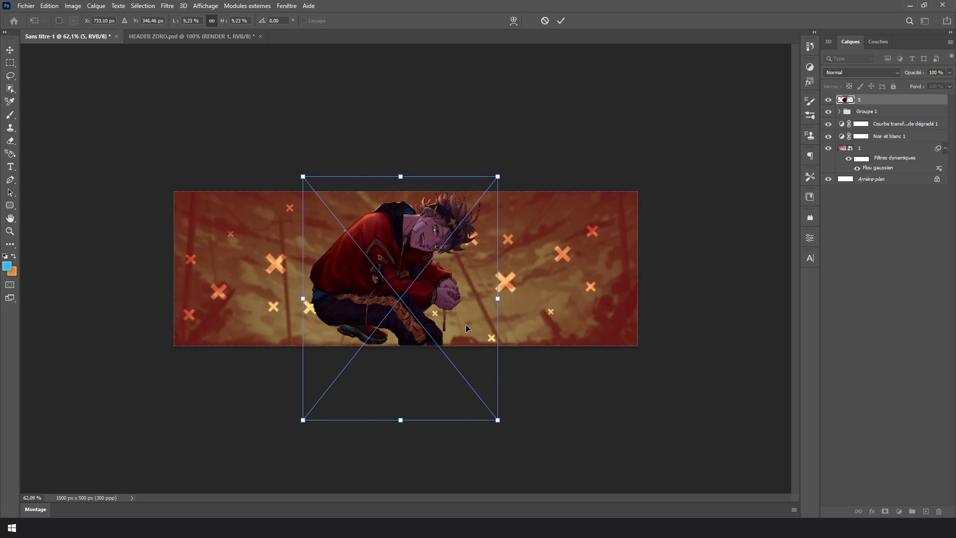
key(Return)
key(ctrl+0)
Duplicate the character render layer 5 and apply a white (ffffff) color overlay to the lower layer.
key(ctrl)
key(ctrl+j)
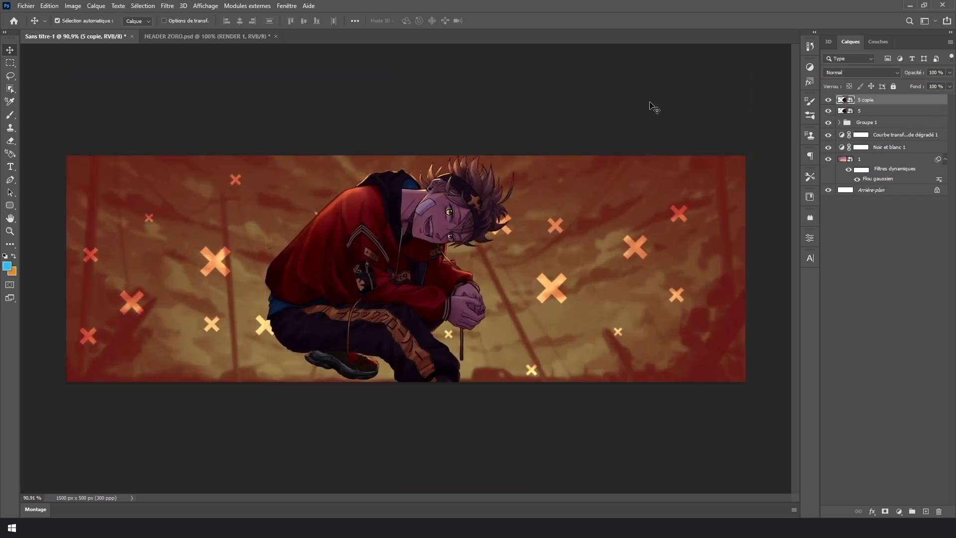
click(878, 112)
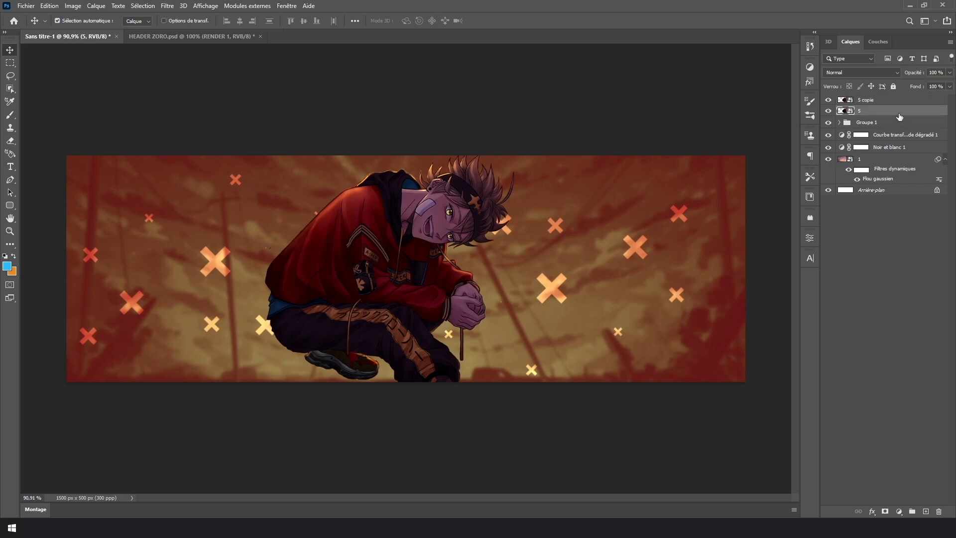
double_click(900, 112)
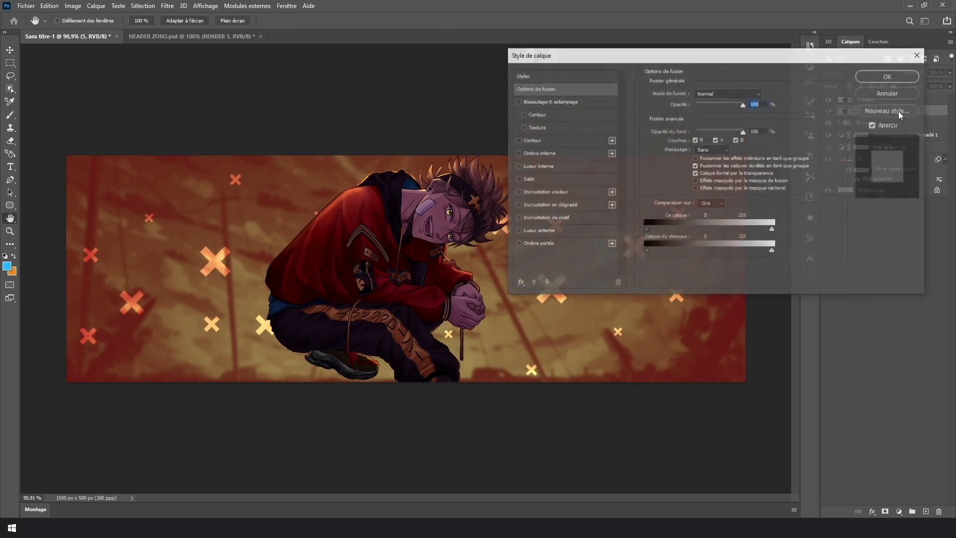
click(559, 190)
click(765, 93)
text(ffffff)
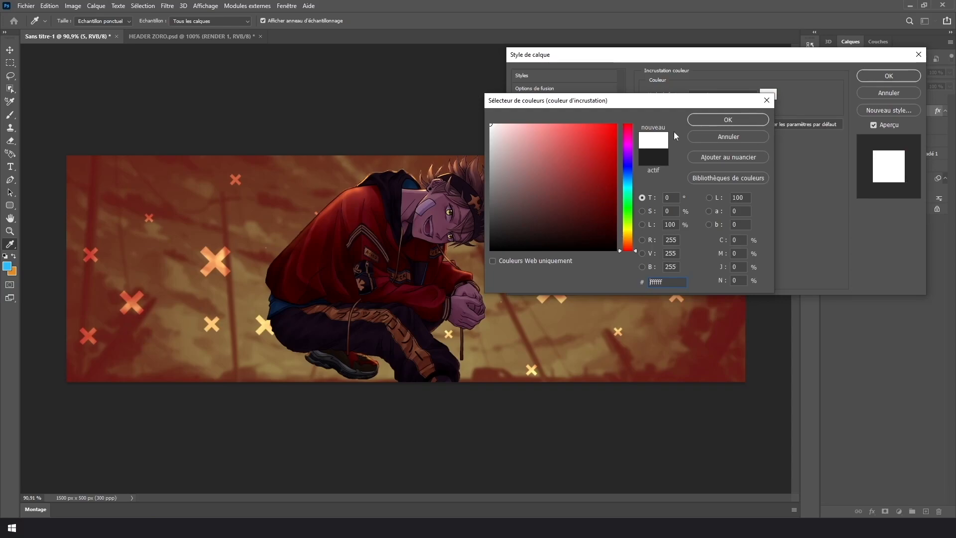
key(Return)
click(887, 76)
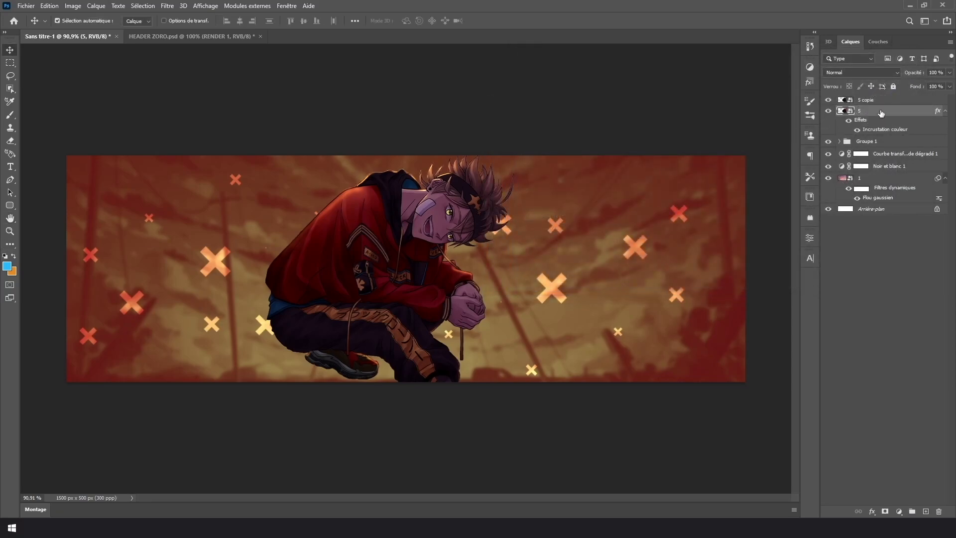
Convert the white render layer to a smart object, set its opacity to 47 % and offset it slightly rightward behind the render as an outline.
right_click(881, 113)
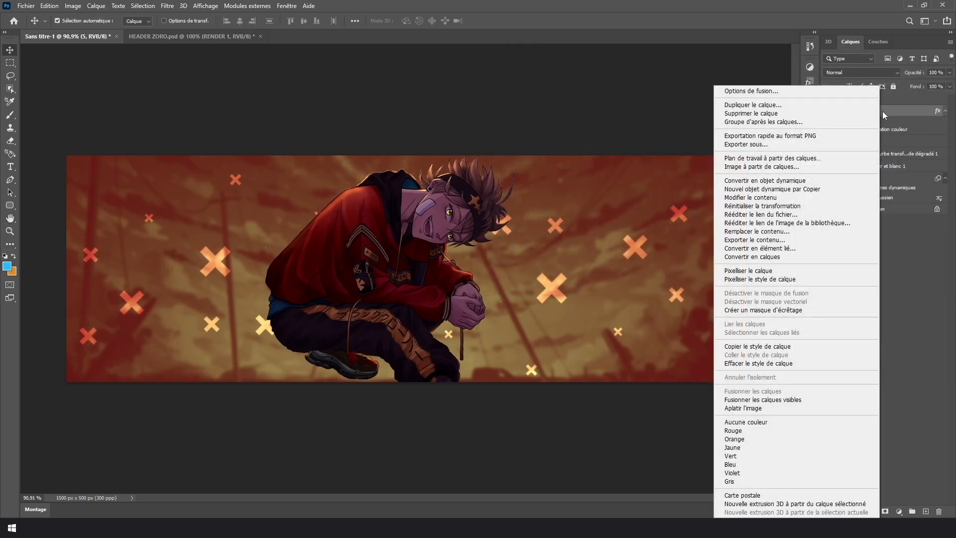
click(843, 181)
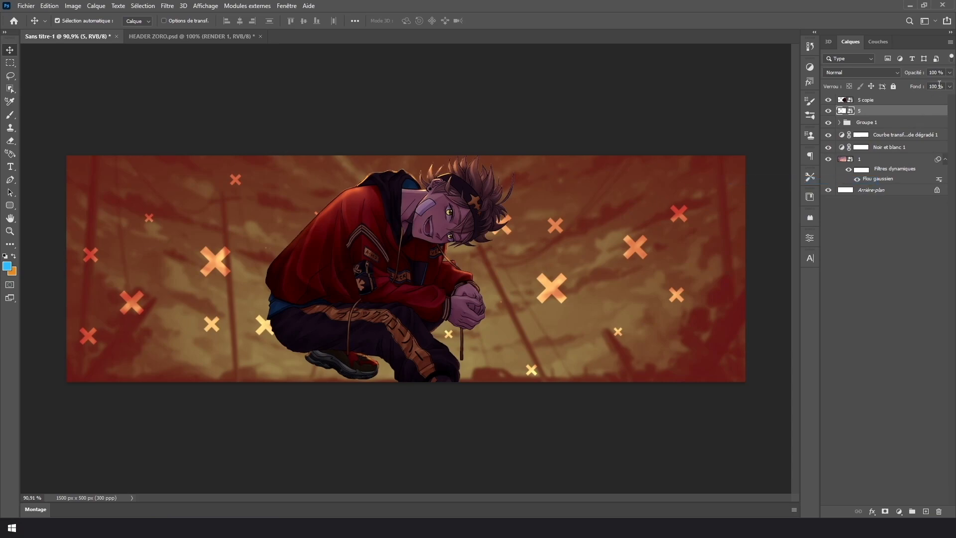
click(943, 73)
text(47)
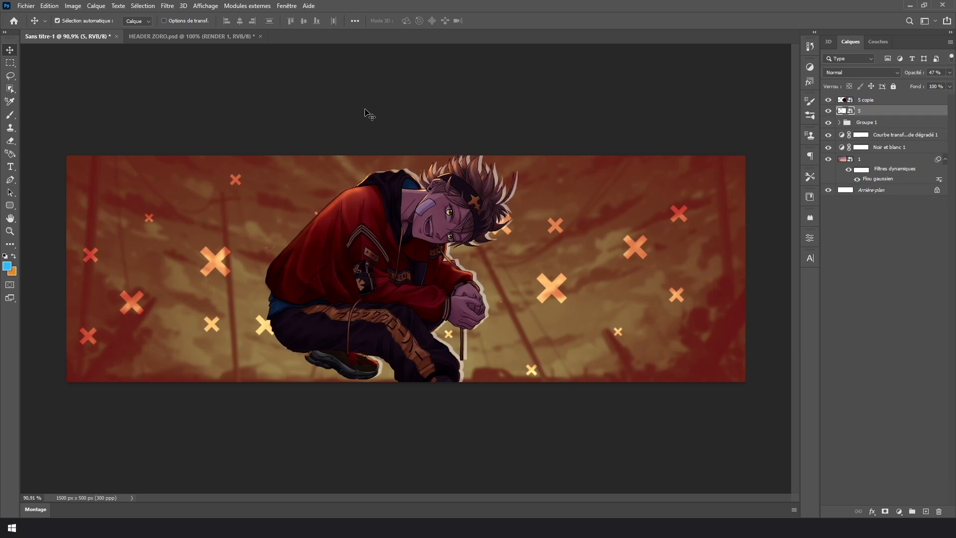
scroll(461, 151, down, 1)
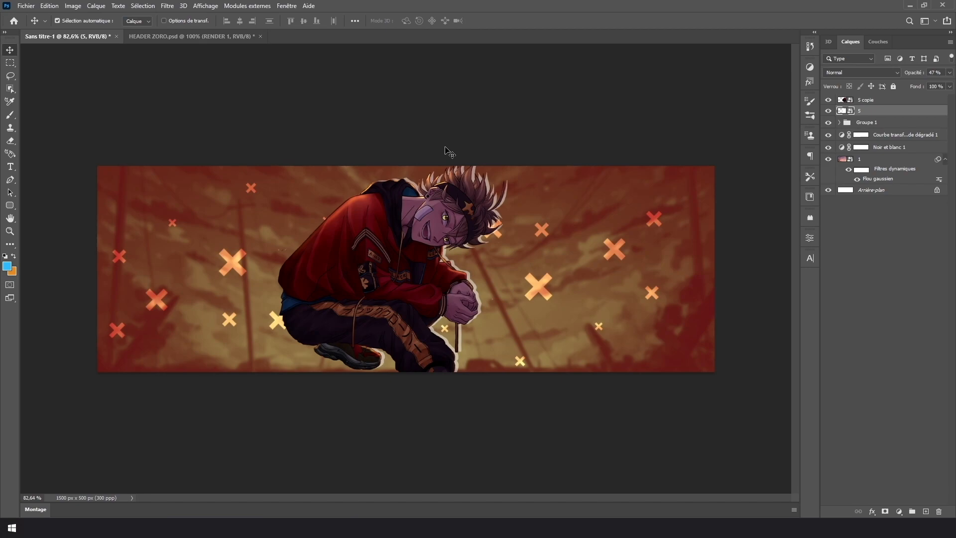
Embed BARRE_RECHERCHE and COLORS behind the render, tilting the search bar beside the character's back and the color card beside his head.
click(26, 5)
click(210, 121)
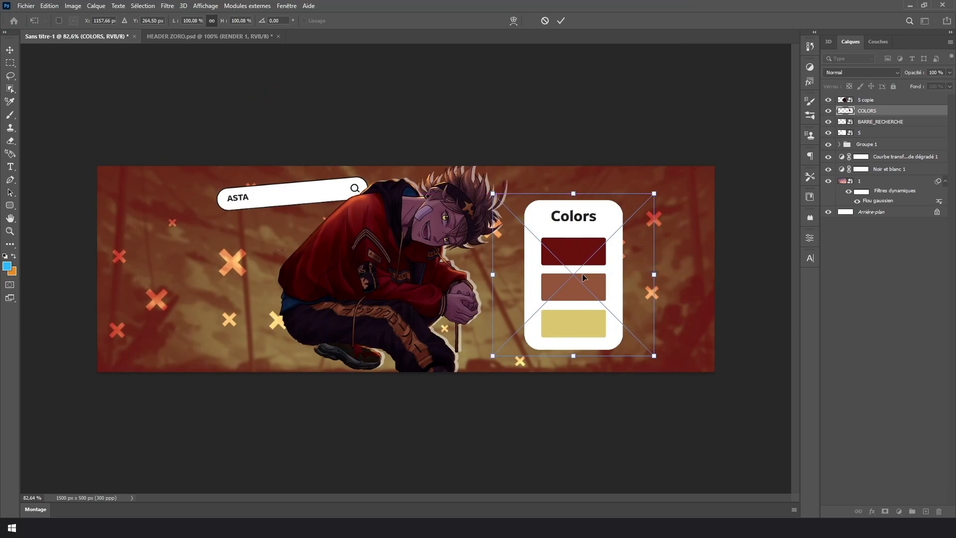
drag(585, 278, 417, 275)
key(Return)
click(73, 5)
mouse_move(148, 234)
click(222, 259)
drag(605, 371, 588, 380)
key(Return)
Shrink and tilt the QUESTION_INSTA card and place it below the Colors card, cropped by the canvas's lower edge.
key(ctrl+t)
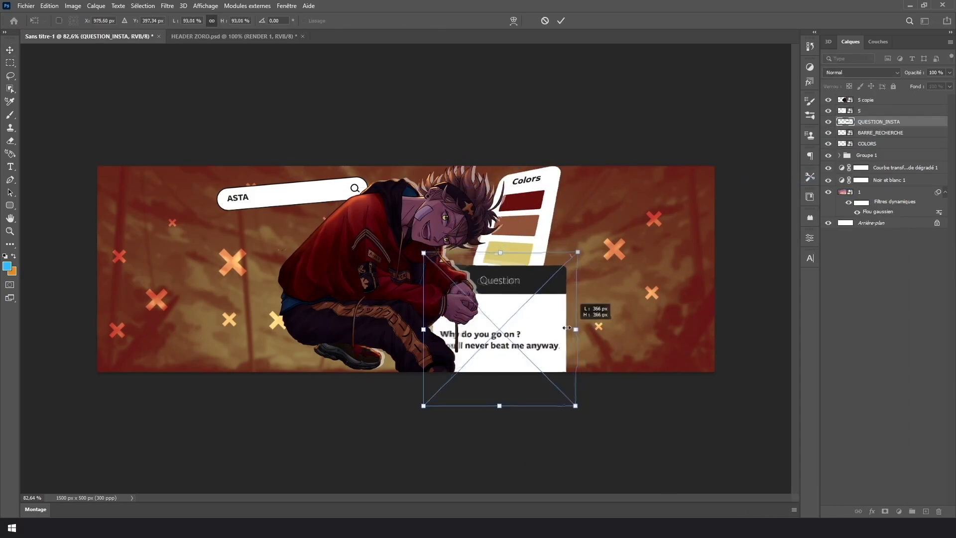
drag(567, 328, 535, 328)
drag(546, 329, 544, 342)
drag(487, 284, 527, 289)
drag(524, 265, 497, 269)
drag(513, 310, 533, 307)
drag(596, 323, 581, 324)
key(Return)
Embed INFO, scale it to about 73.65 %, place it with perspective beside the character's back and move its layer above the render.
click(26, 6)
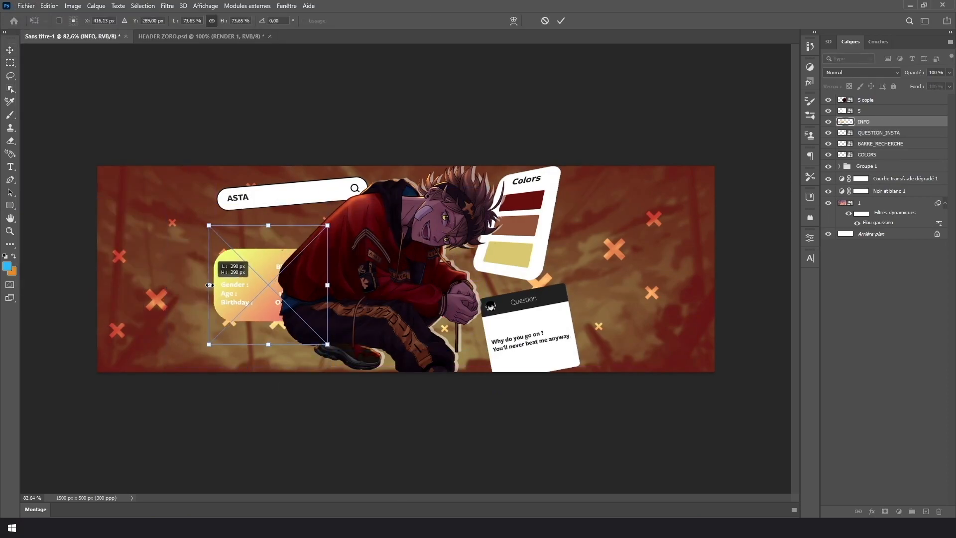
drag(214, 349, 147, 333)
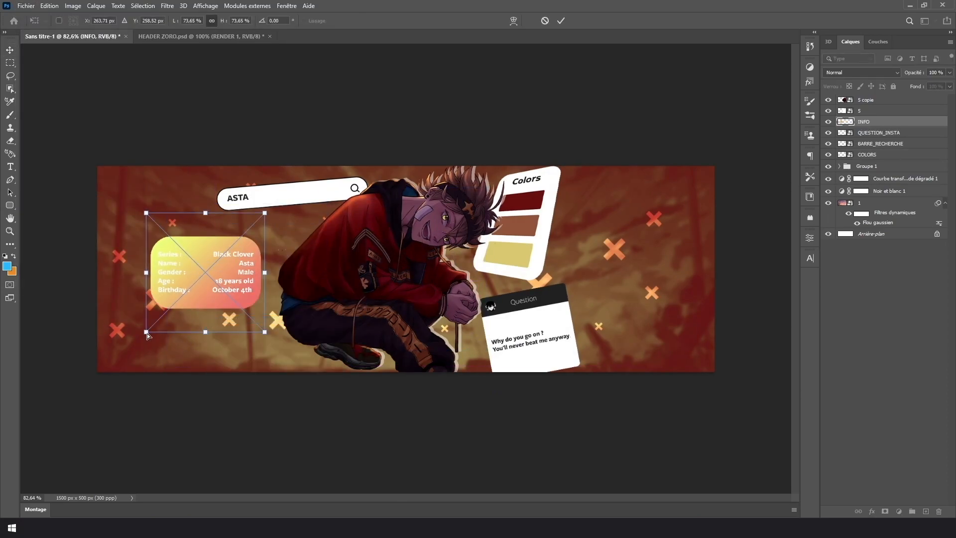
drag(282, 344, 286, 331)
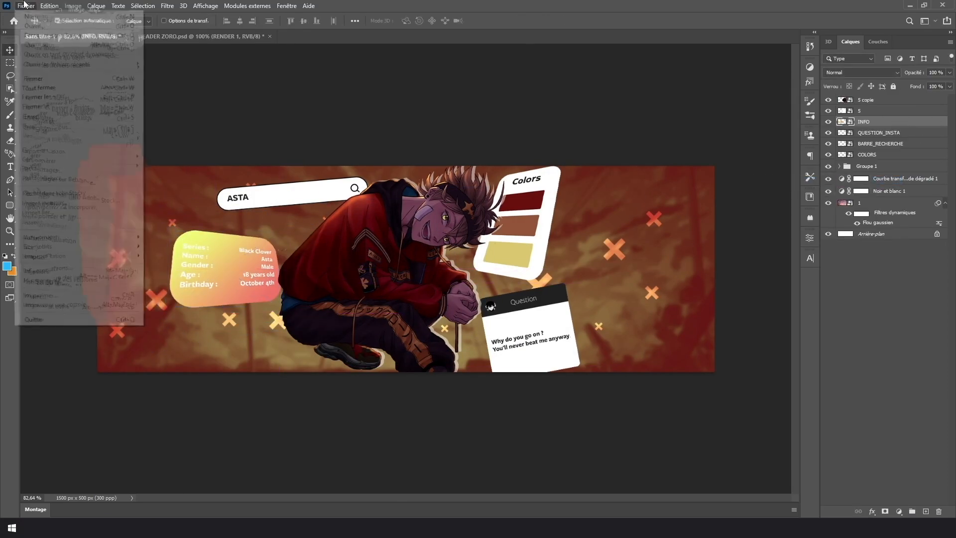
drag(865, 122, 866, 100)
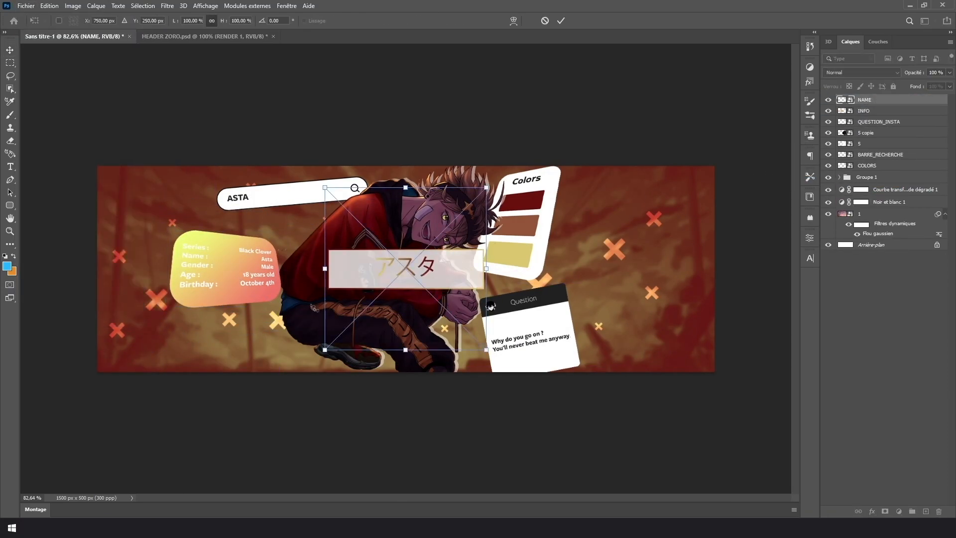
Distort the NAME banner in perspective, convert it to a smart object, scale it to about 74.58 % and place it over the character's legs.
right_click(406, 331)
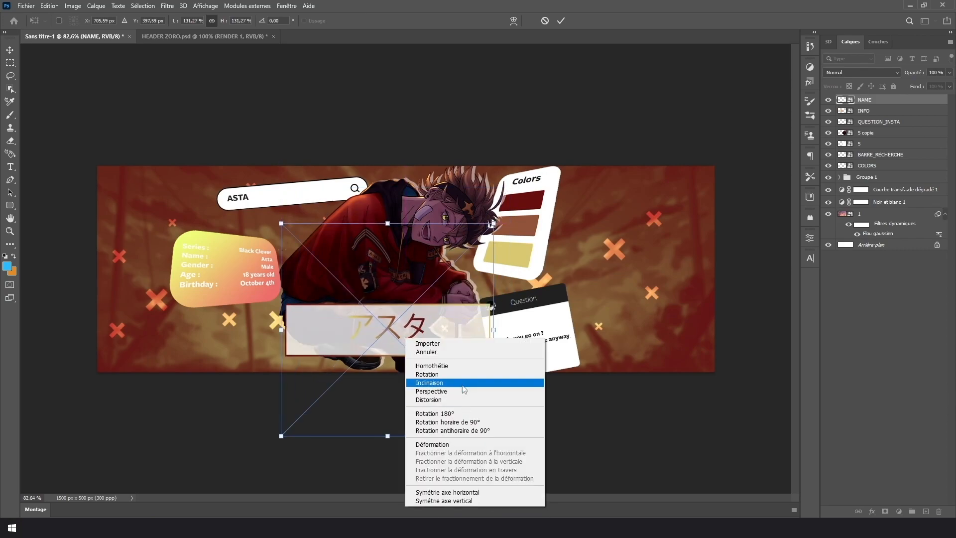
click(466, 394)
drag(478, 407, 506, 452)
right_click(886, 99)
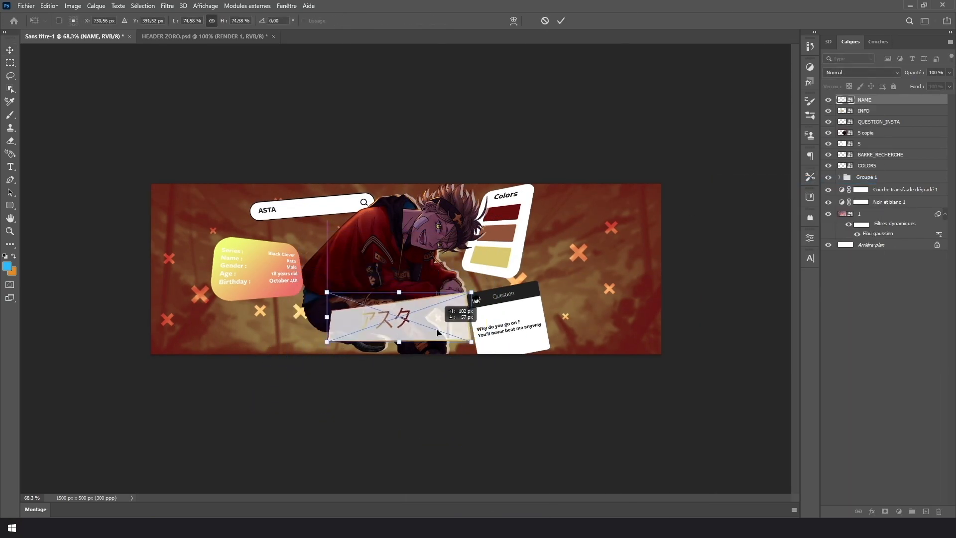
key(Return)
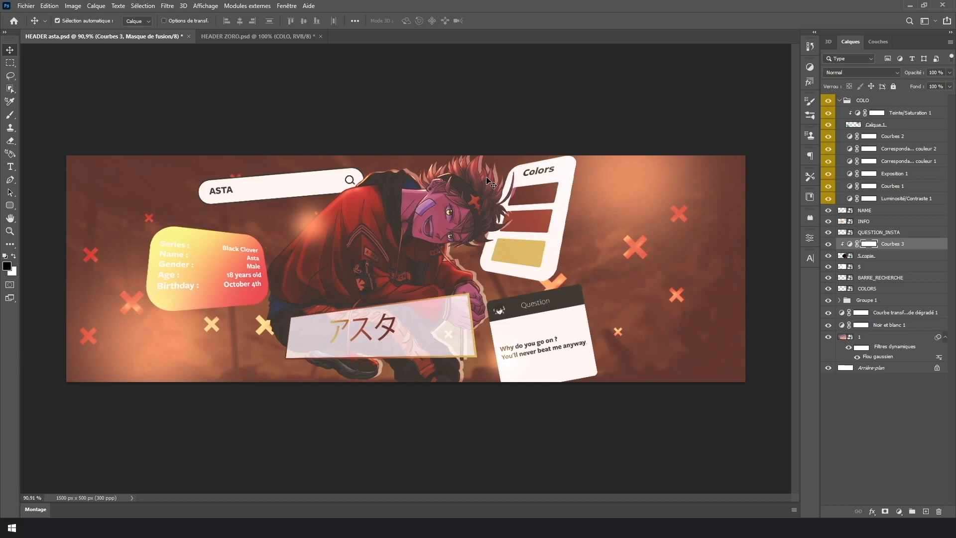
Review the COLO group's layer settings from Luminosité/Contraste 1 up to Teinte/Saturation 1, including the 3DLUT files of both color lookup layers.
click(905, 199)
click(811, 237)
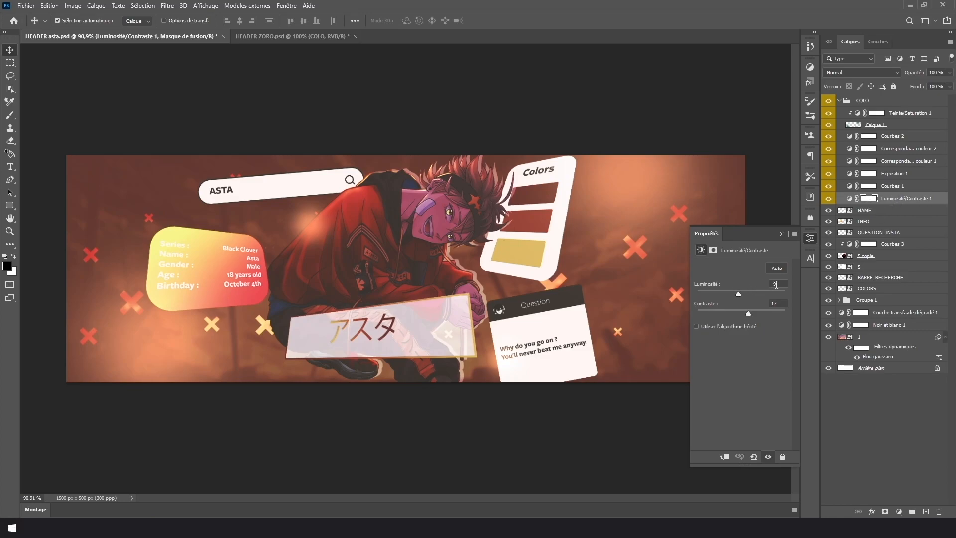
click(909, 188)
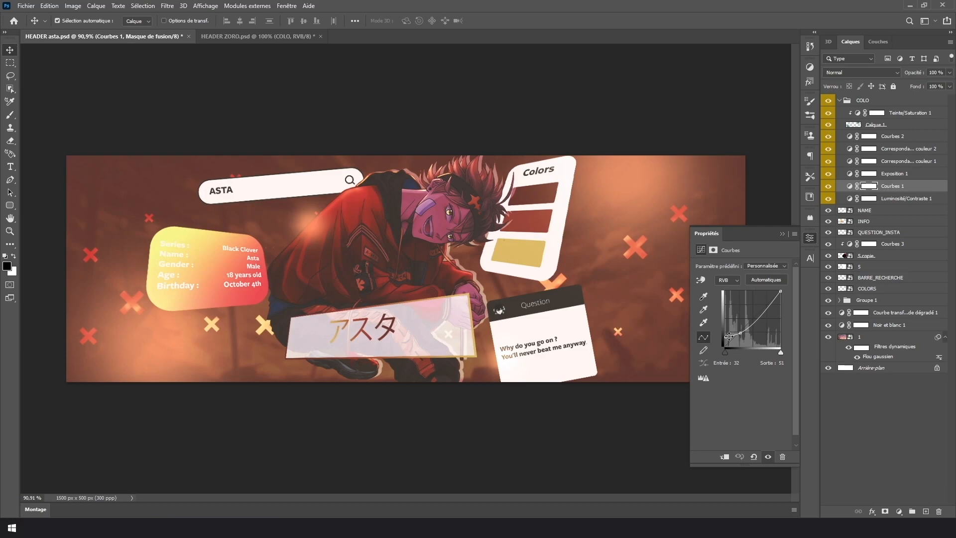
click(906, 175)
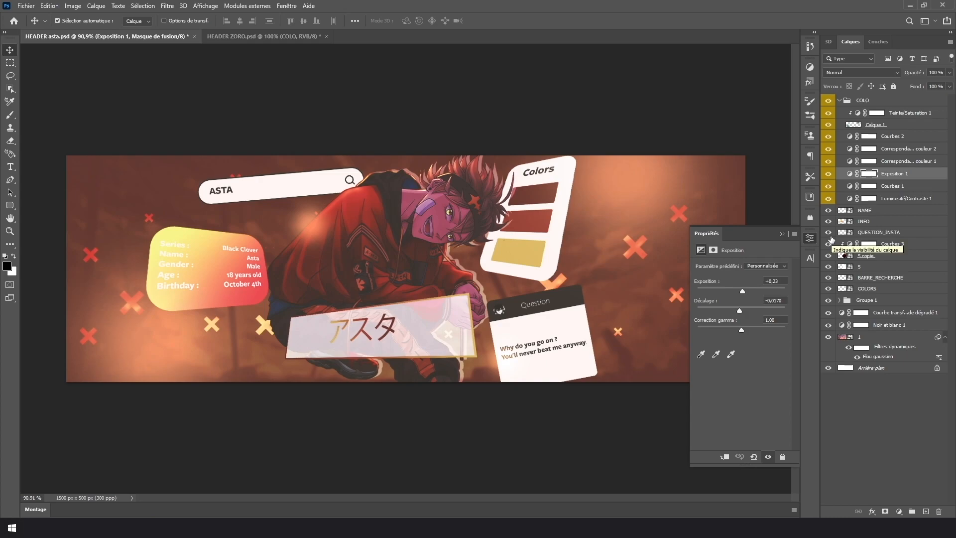
click(911, 161)
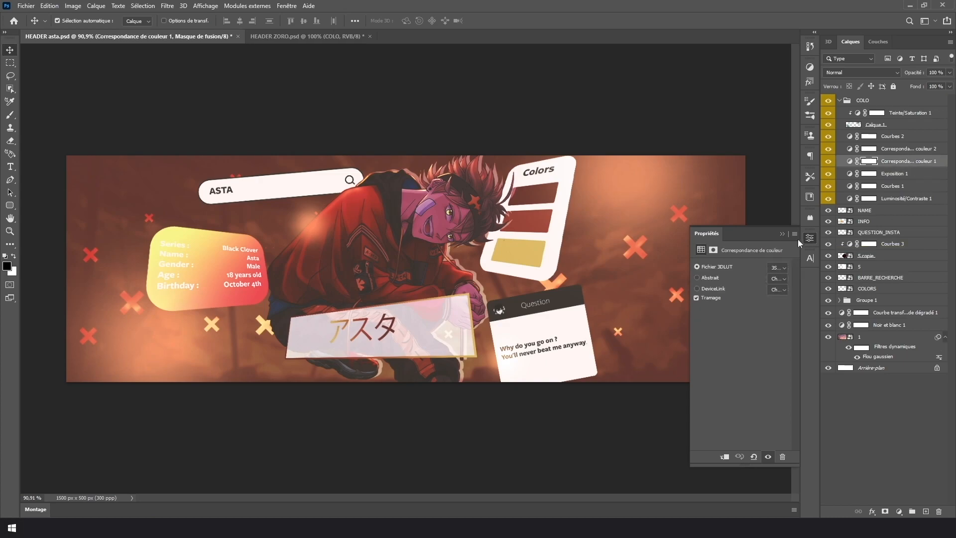
click(780, 268)
click(737, 86)
click(900, 149)
click(783, 269)
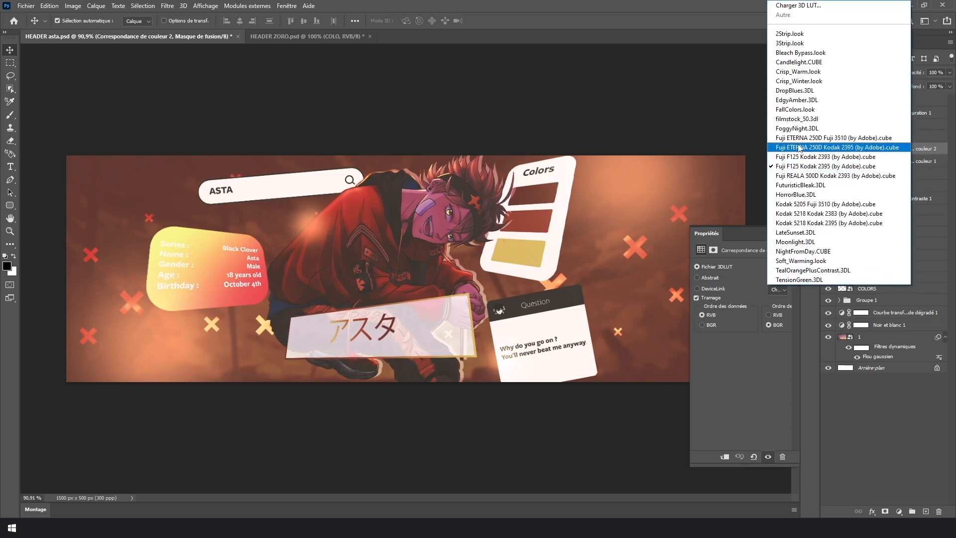
click(698, 127)
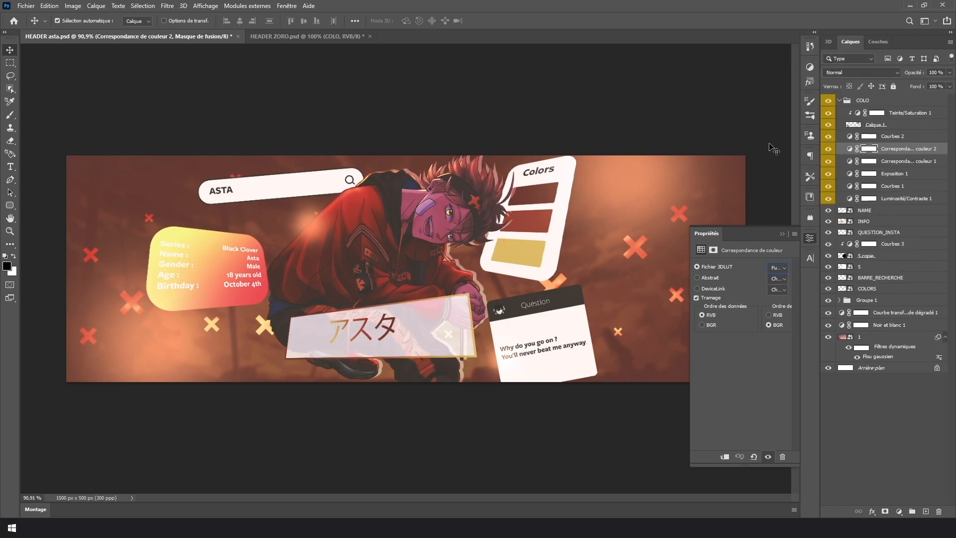
click(896, 137)
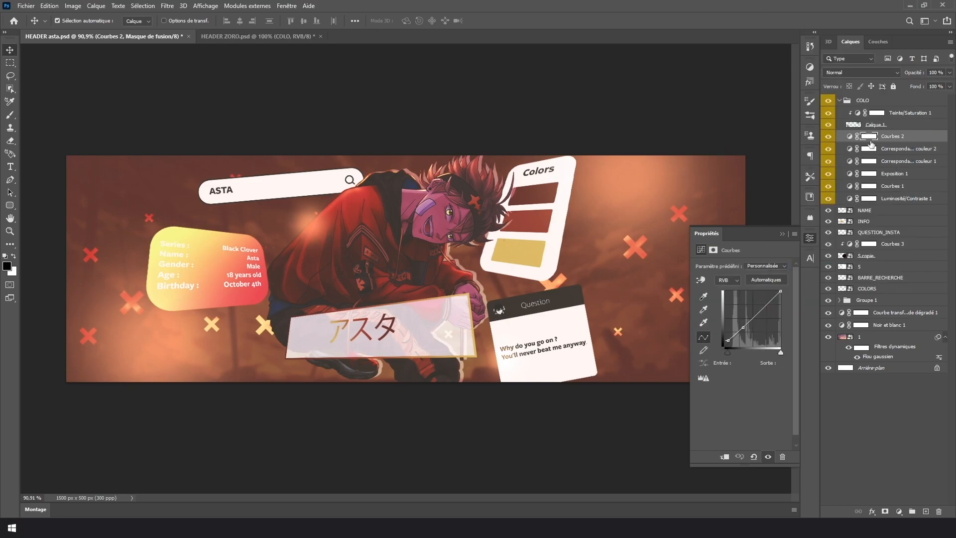
click(893, 126)
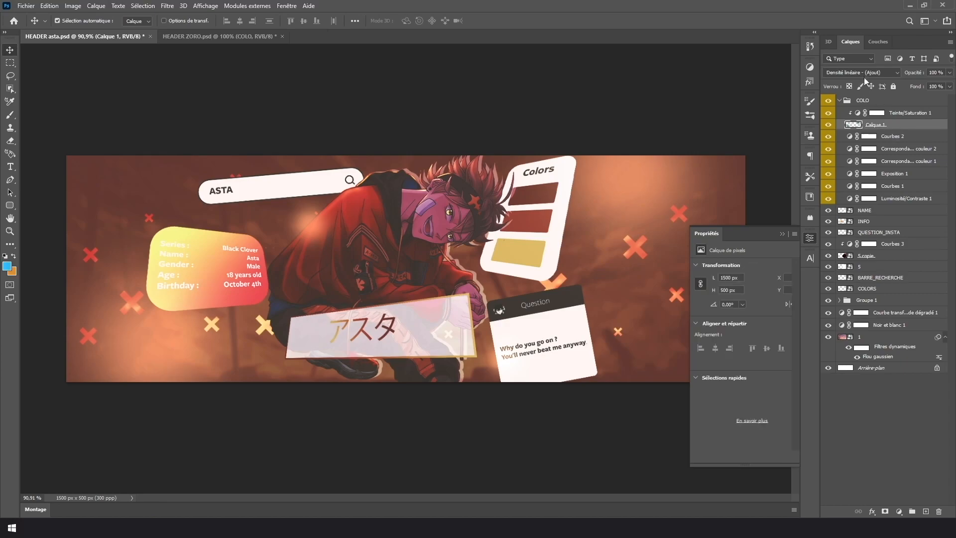
click(897, 113)
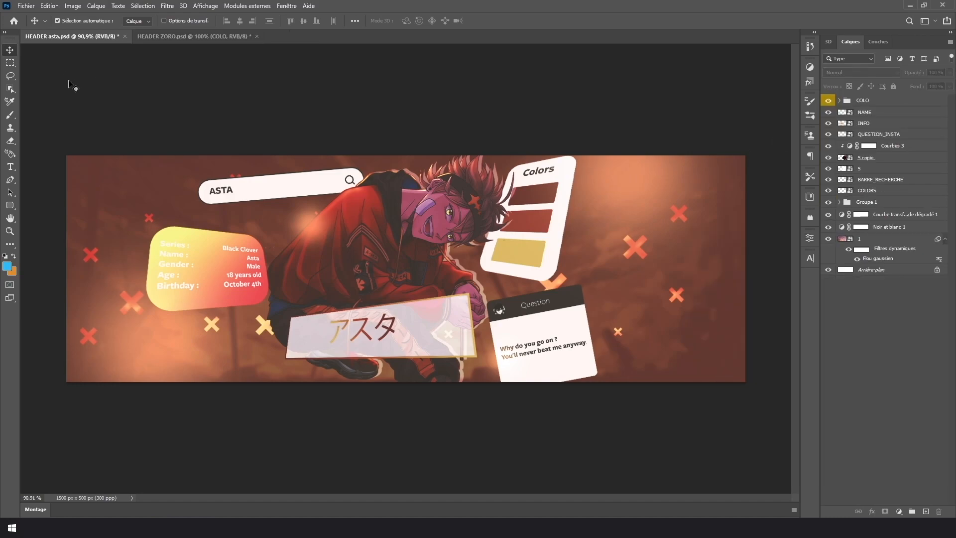
Embed EFFECT_2 above the COLO group, scale it to about 29.70 % to cover the canvas and set its blend mode to Densité linéaire - (Ajout).
click(869, 102)
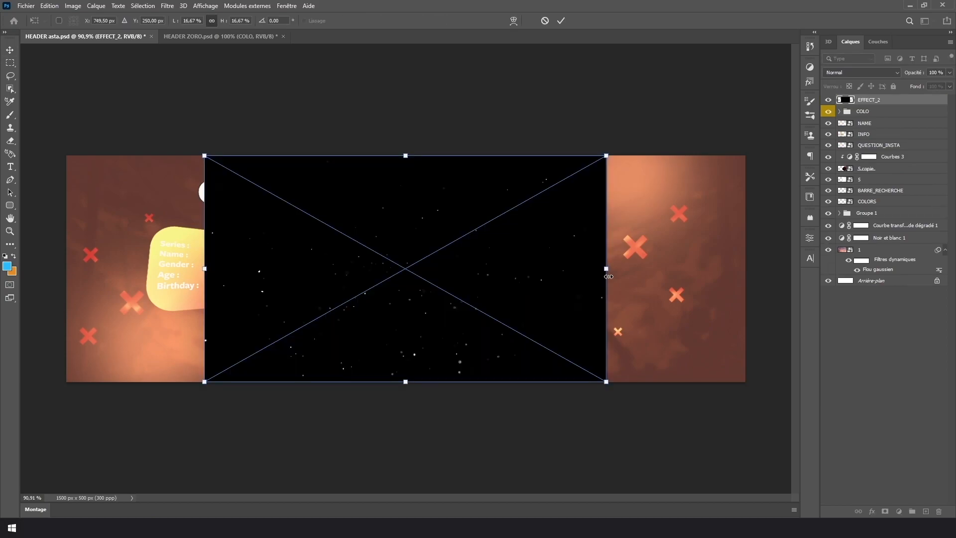
drag(609, 277, 846, 280)
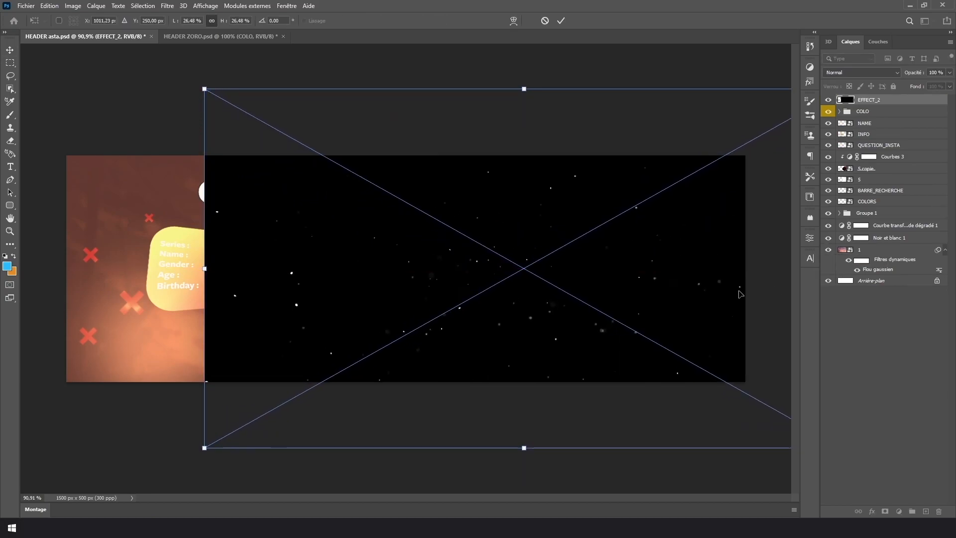
drag(742, 295, 581, 296)
drag(685, 273, 774, 268)
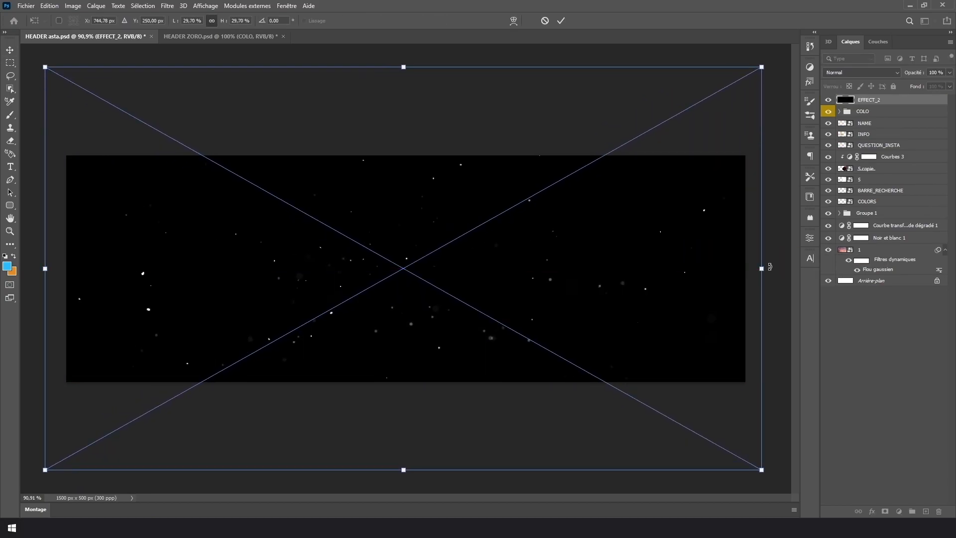
key(Return)
click(847, 73)
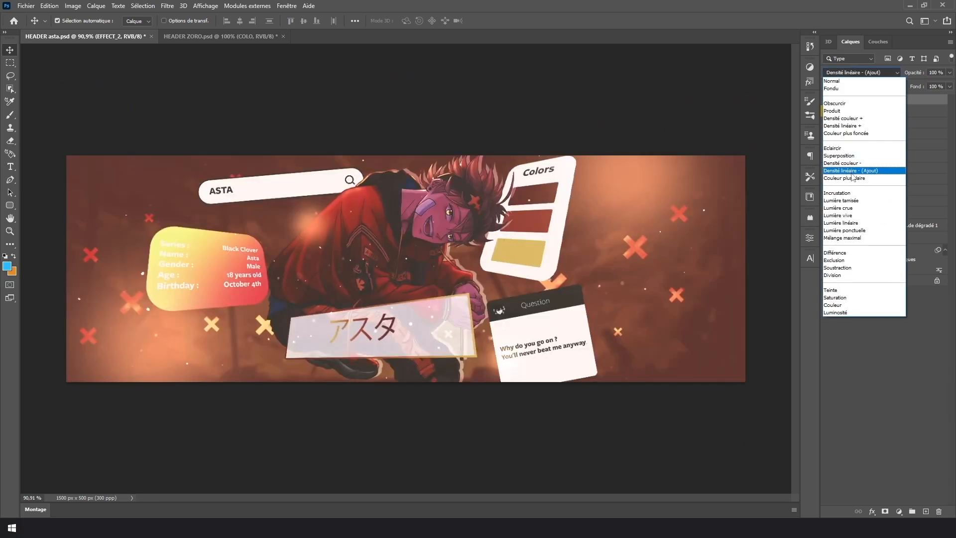
click(850, 170)
Embed EFFECT_3 above EFFECT_2, enlarge it to cover the whole canvas and set its blend mode to Couleur plus claire.
click(26, 5)
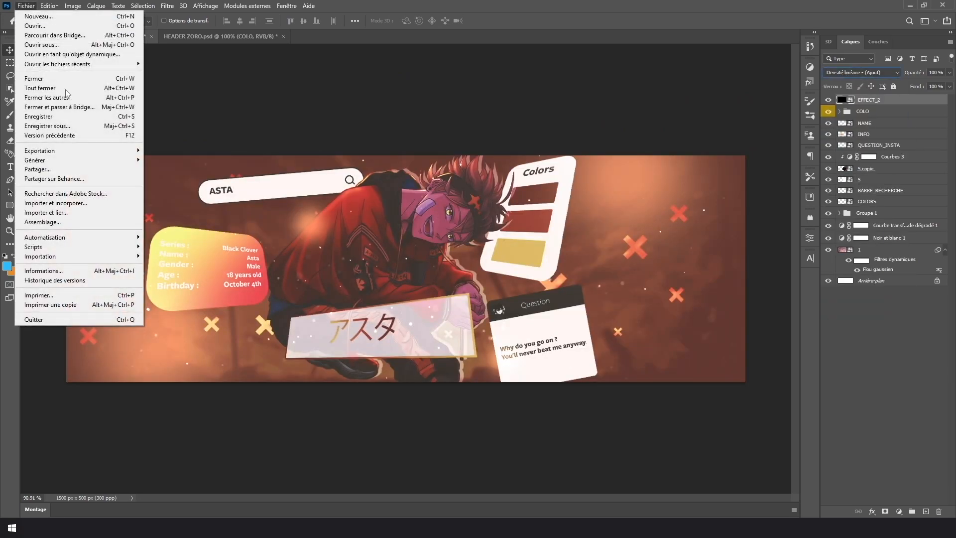
click(101, 208)
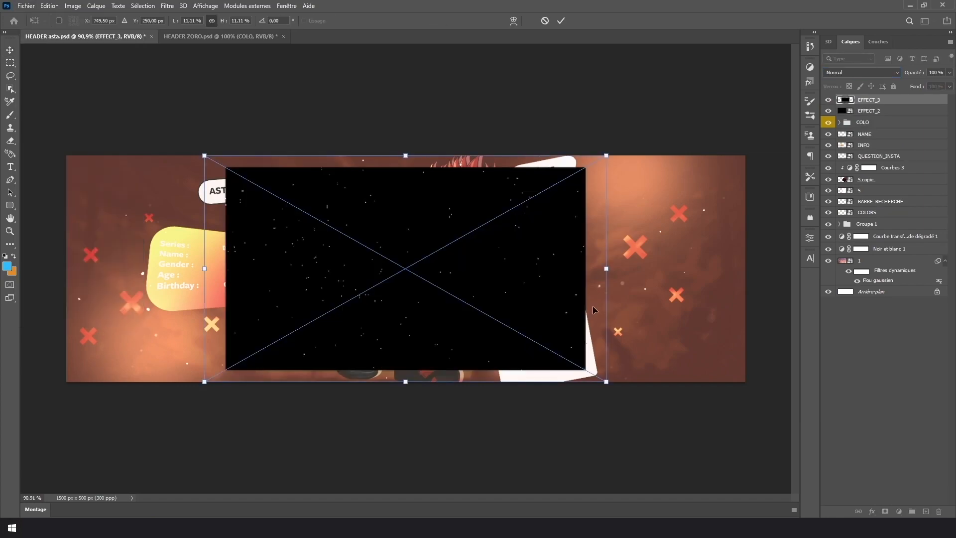
drag(607, 276, 797, 274)
drag(695, 287, 478, 299)
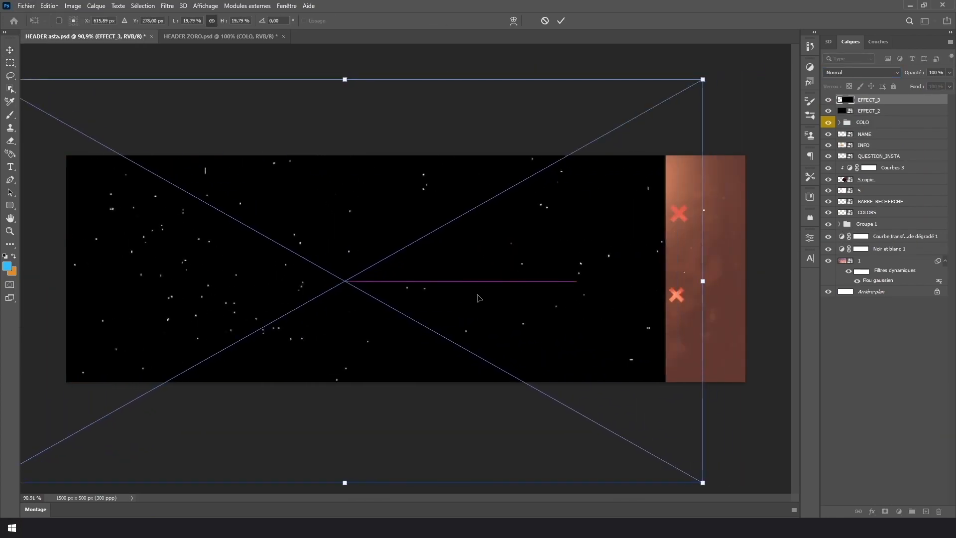
drag(703, 281, 823, 271)
key(Return)
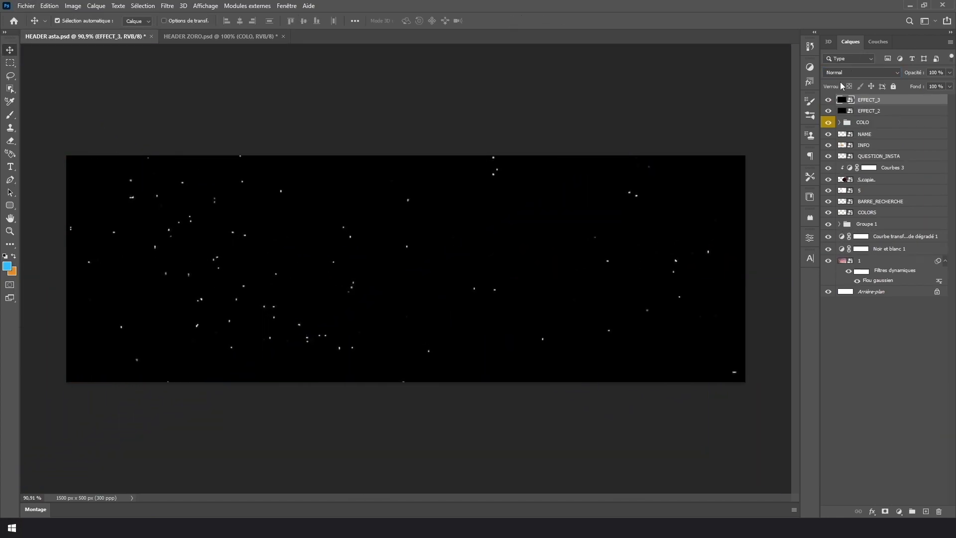
click(862, 73)
click(858, 178)
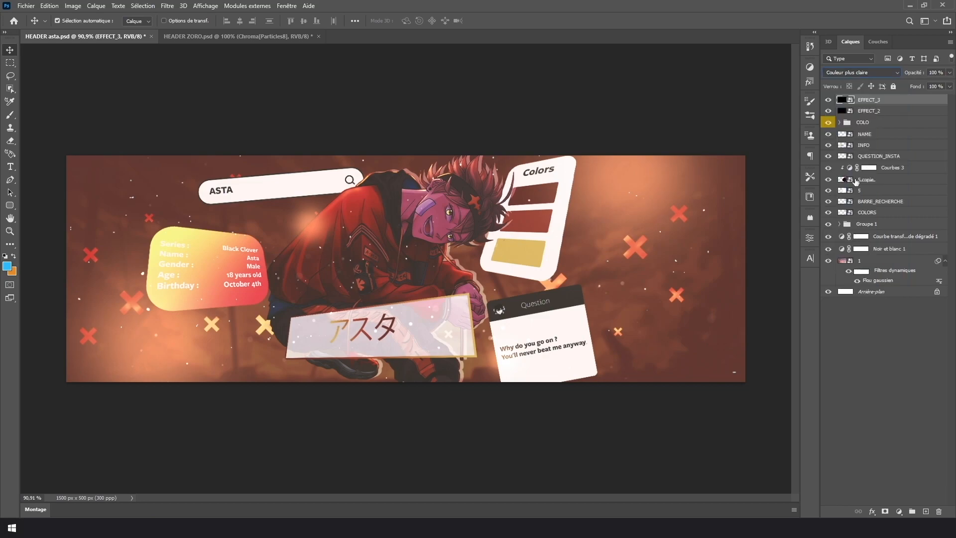
click(383, 150)
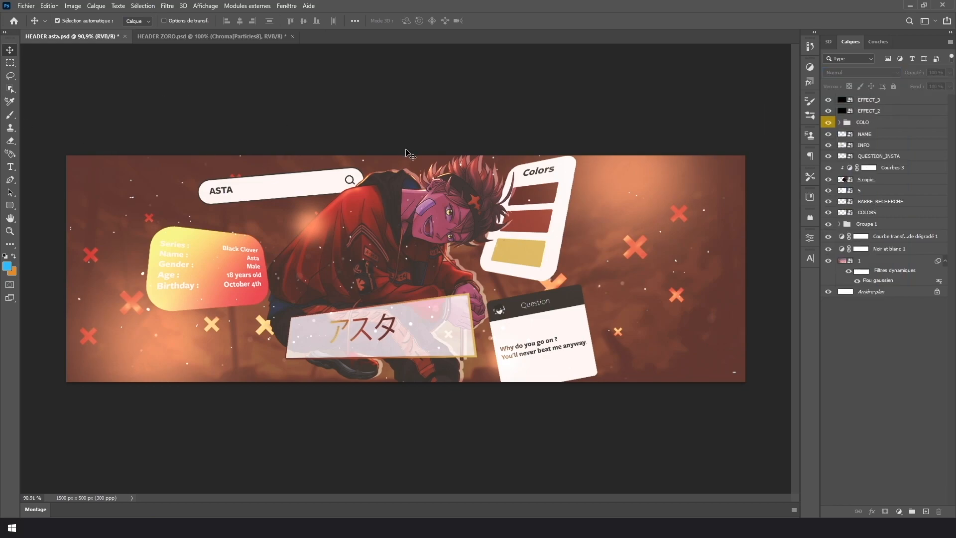